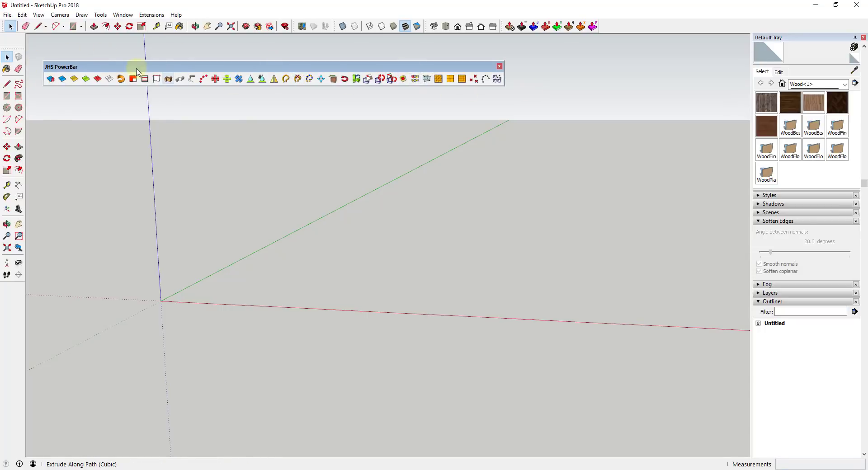
Move the extension toolbars clear of the modelling area.
left_click_drag(97, 66, 94, 45)
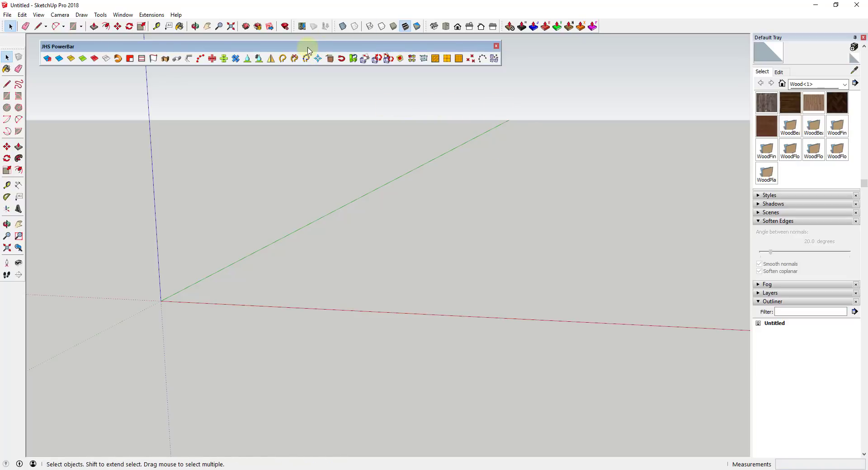
left_click_drag(308, 50, 304, 48)
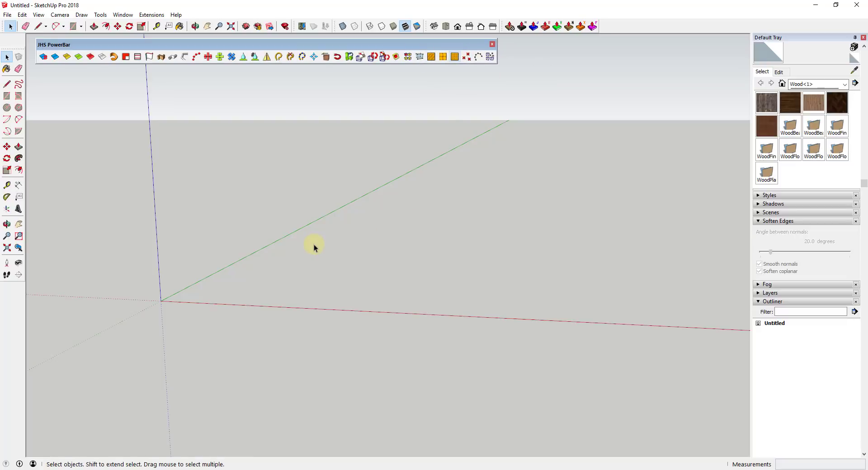
middle_click_drag(307, 245, 302, 244)
scroll(198, 297, "down", 2)
Draw a tall, narrow vertical rectangle on the red axis near the origin, and select it.
key("r")
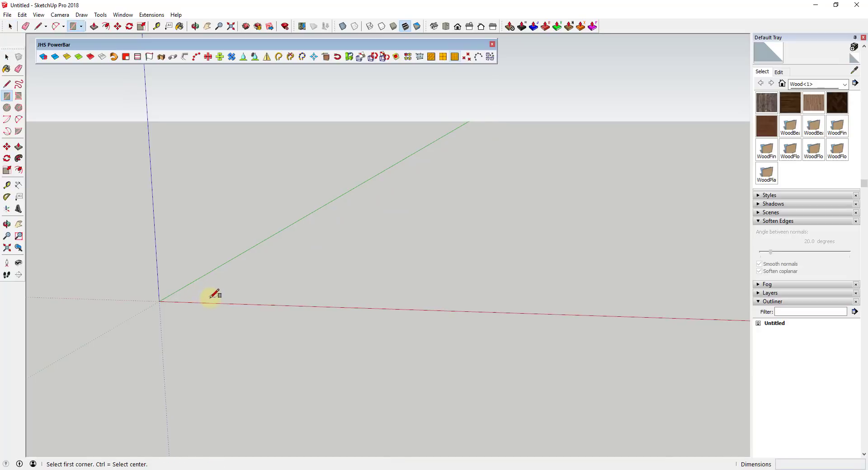
left_click(230, 302)
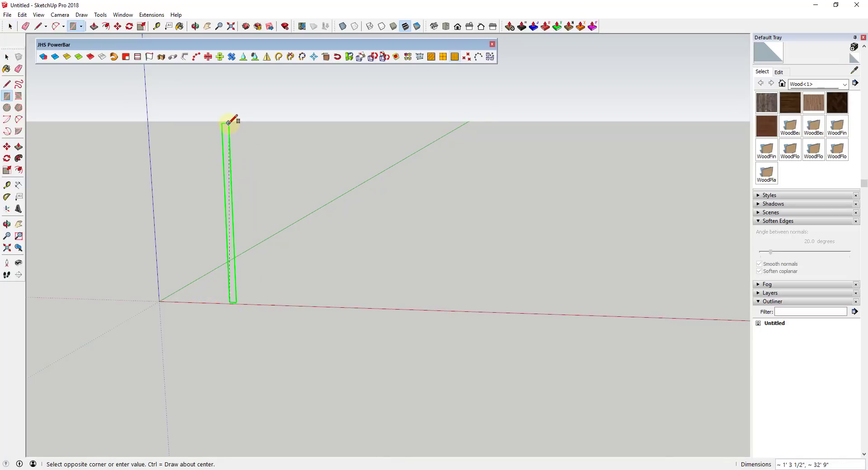
left_click(231, 129)
middle_click_drag(235, 130, 427, 153)
scroll(407, 159, "down", 1)
scroll(208, 208, "up", 1)
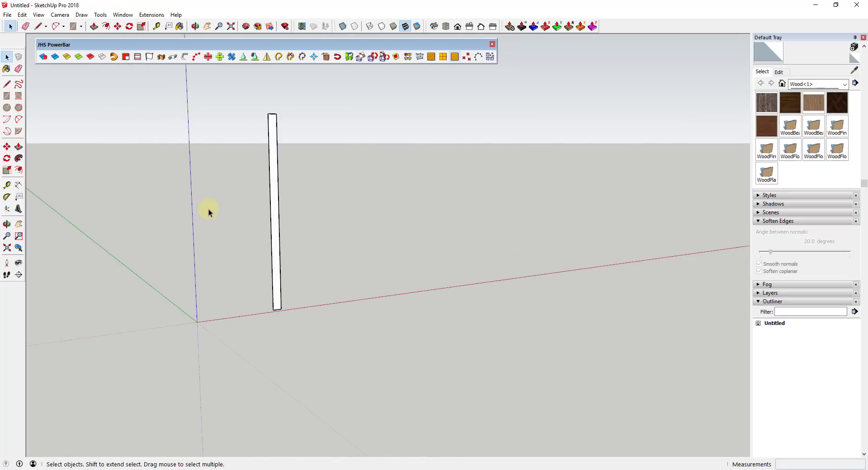
scroll(272, 203, "up", 2)
middle_click_drag(276, 196, 288, 225)
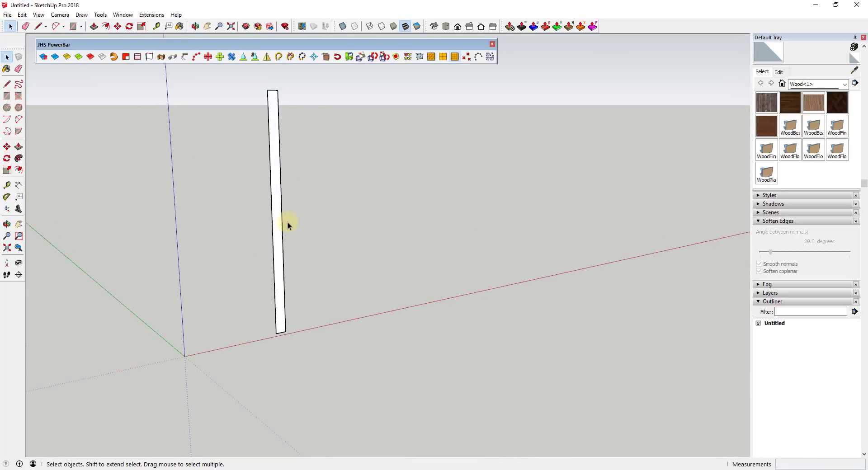
left_click_drag(236, 80, 343, 374)
Rotate-copy the slat 30° about a nearby centre and array it *12 into a ring.
middle_click_drag(317, 299, 302, 282)
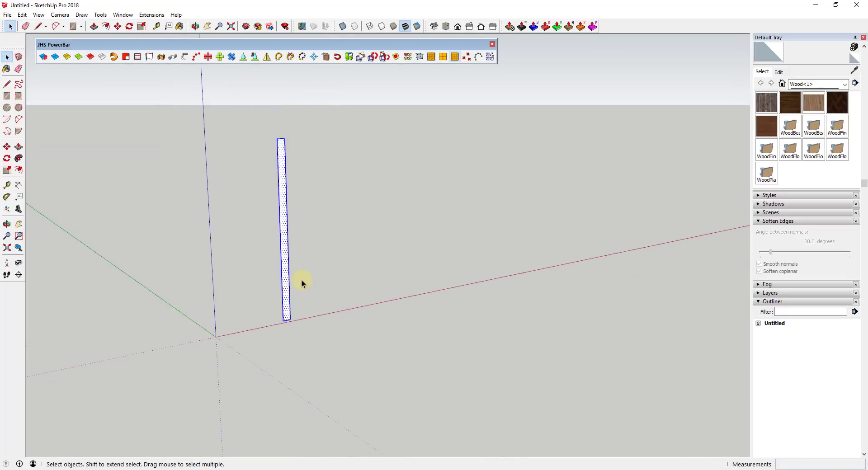
key("q")
left_click(216, 337)
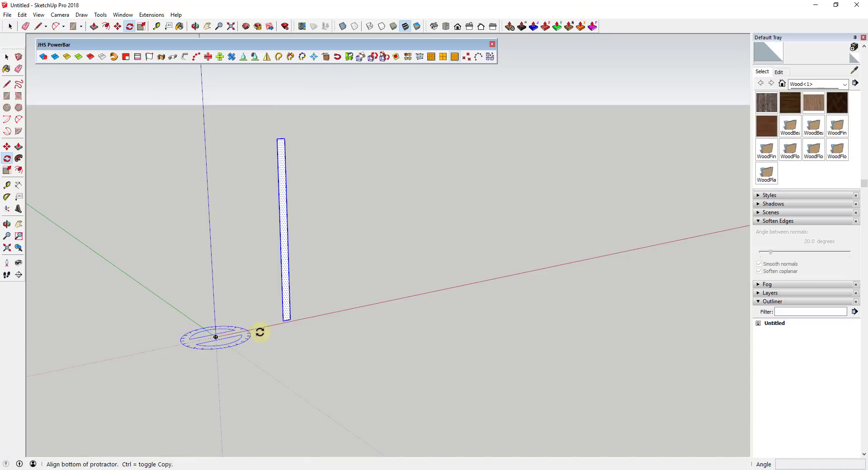
key("space")
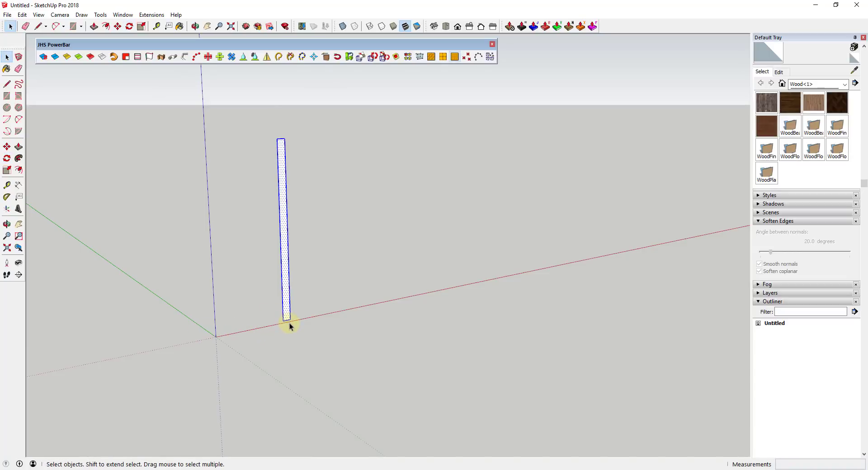
key("q")
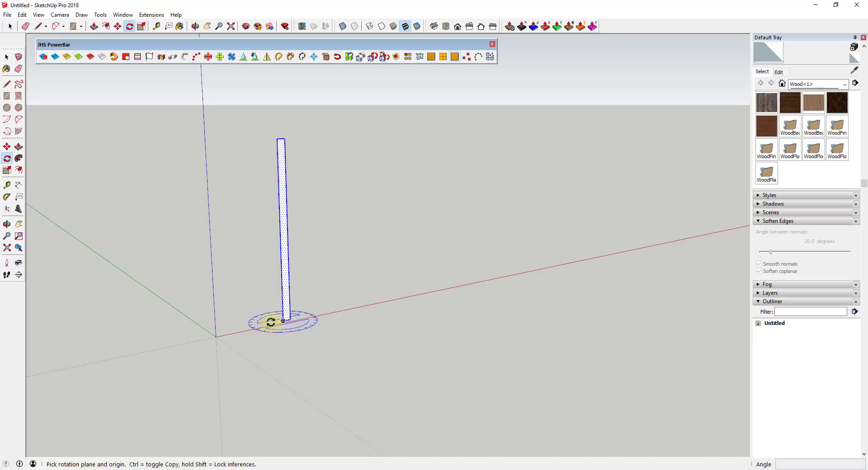
scroll(252, 326, "up", 2)
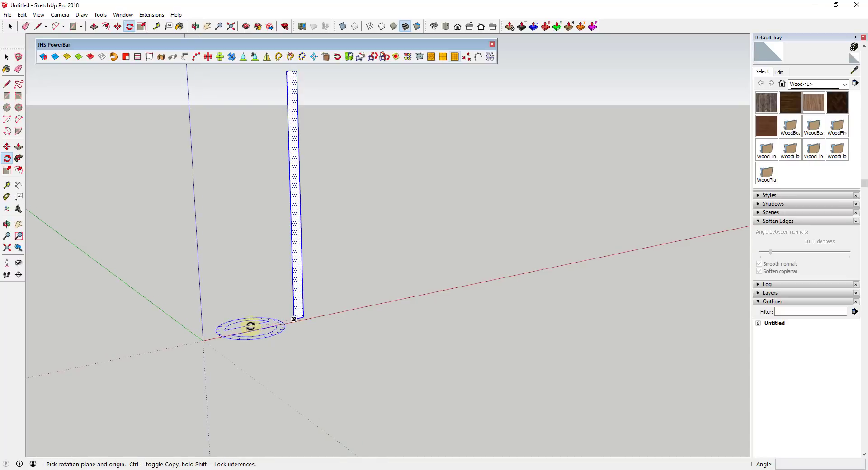
left_click_drag(247, 327, 293, 319)
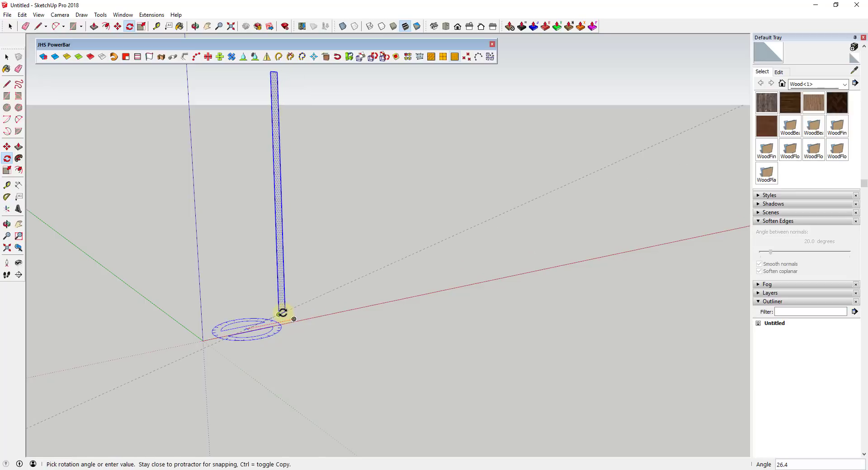
key("ctrl")
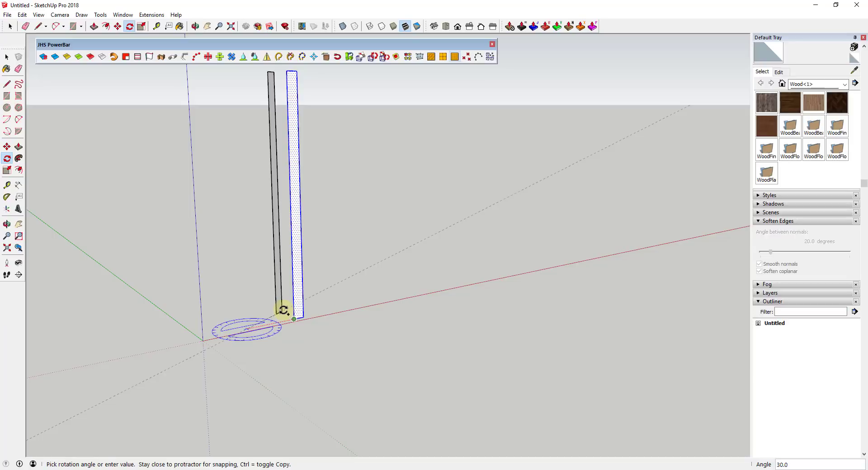
type("3")
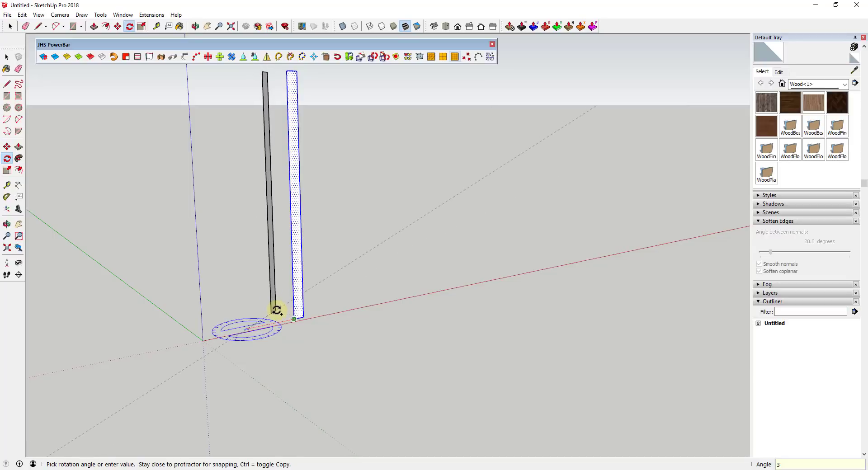
type("0")
key("Return")
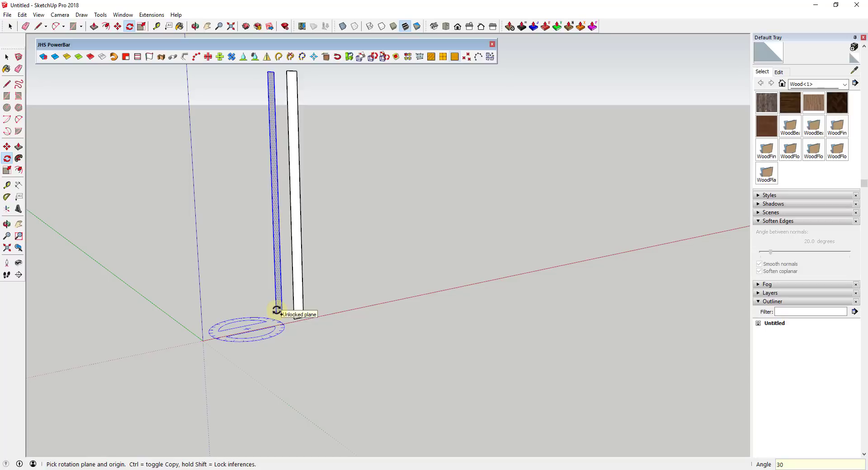
type("*12")
key("Return")
Copy the whole slat ring along the red axis with a *2 array, making three rings.
key("space")
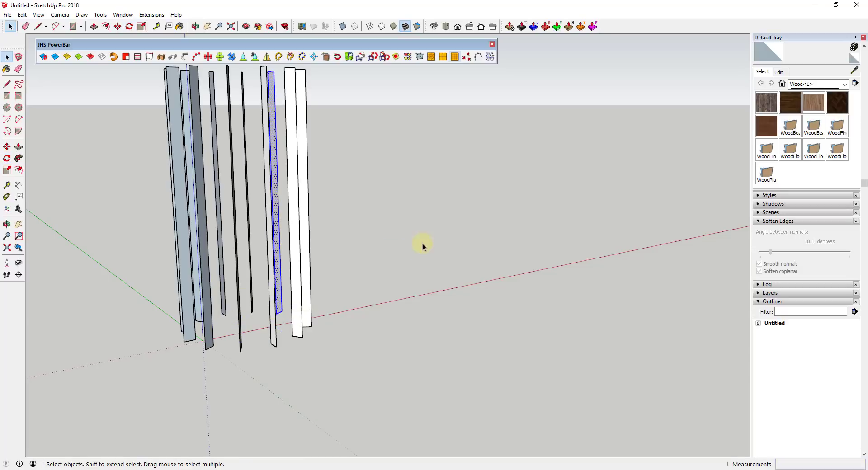
middle_click_drag(420, 246, 223, 99)
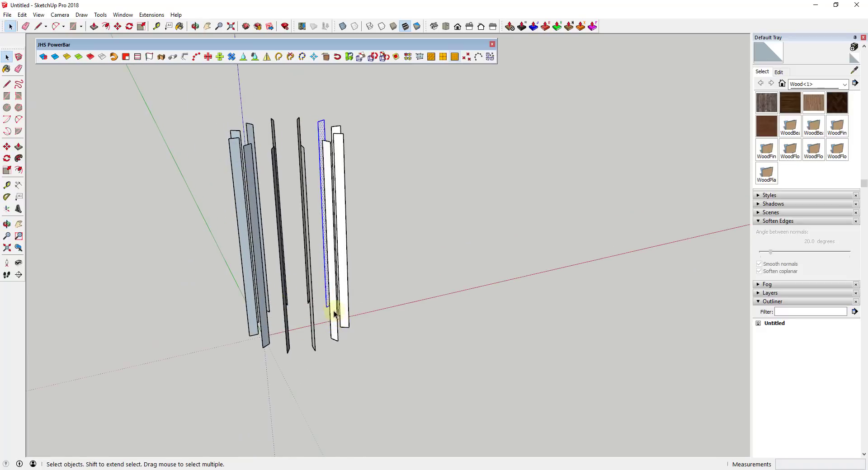
middle_click_drag(312, 305, 273, 229)
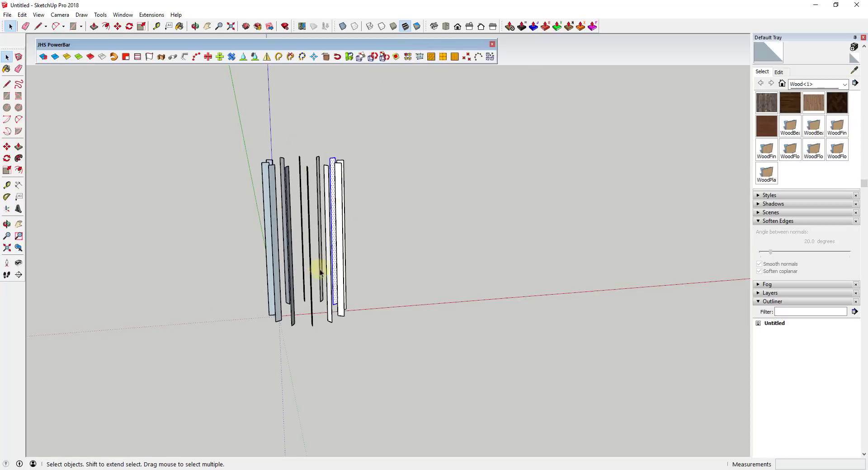
middle_click_drag(316, 267, 259, 202)
left_click_drag(232, 122, 397, 316)
key("m")
left_click(289, 286)
key("ctrl")
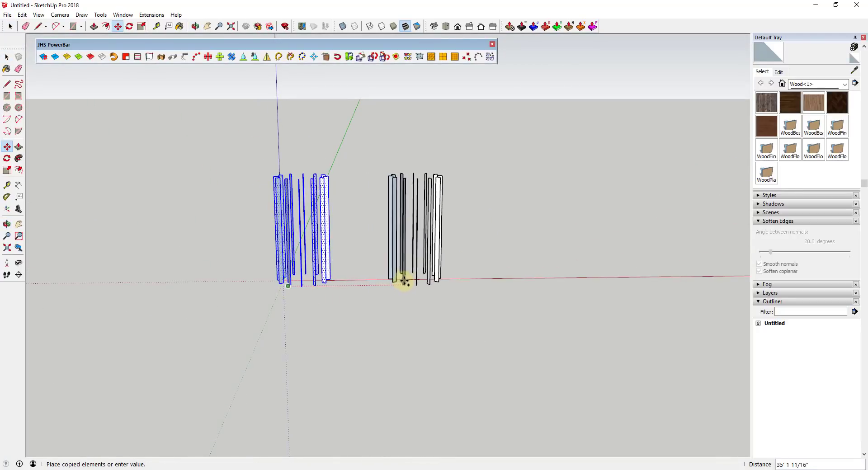
left_click(406, 281)
type("*2")
key("Return")
Select the slats of the first ring.
key("space")
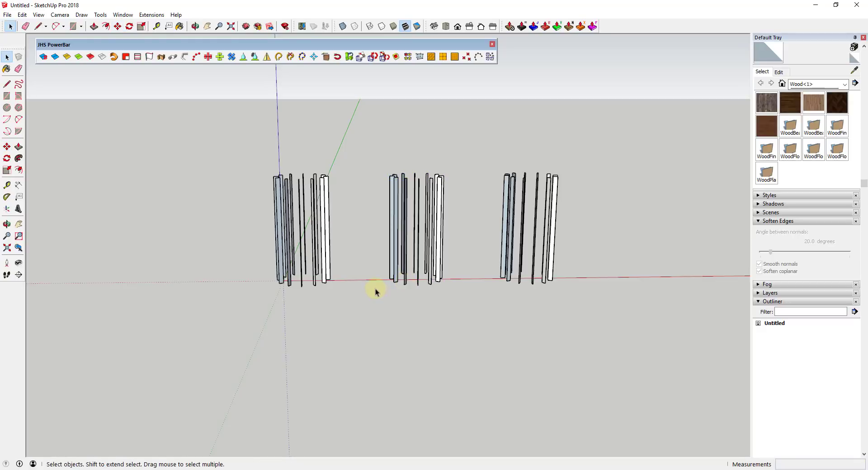
middle_click_drag(374, 290, 258, 153)
left_click_drag(257, 153, 365, 316)
scroll(316, 201, "up", 5)
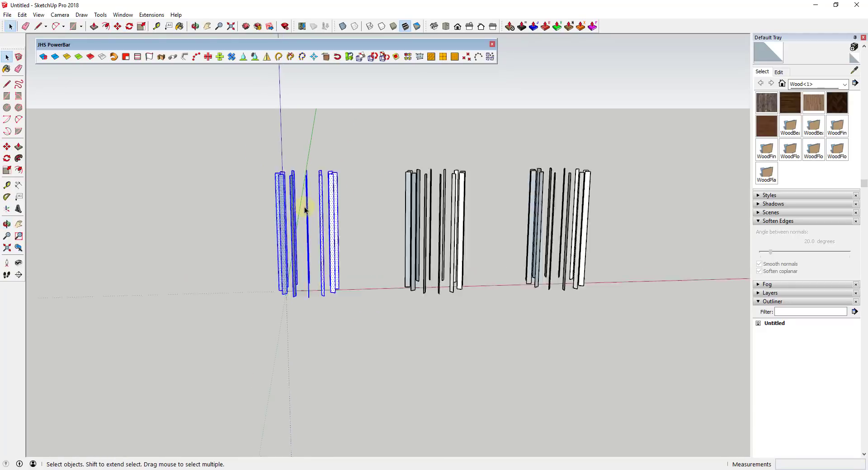
Group the first slat ring and wrap it in an FFD 3x3x3 control-point cage.
right_click(346, 189)
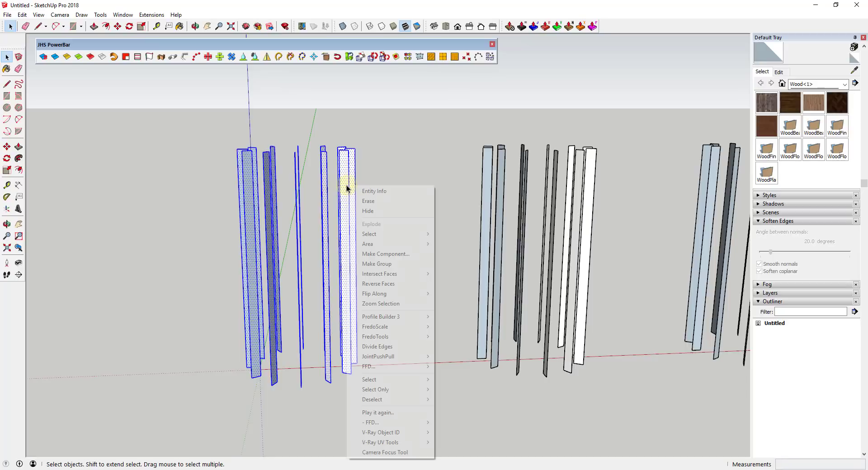
left_click(387, 264)
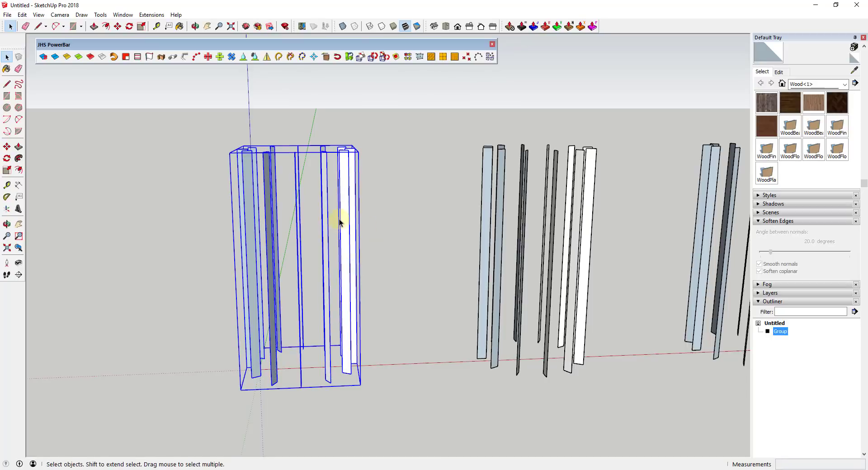
left_click(420, 59)
key("o")
left_click_drag(341, 248, 326, 257)
key("space")
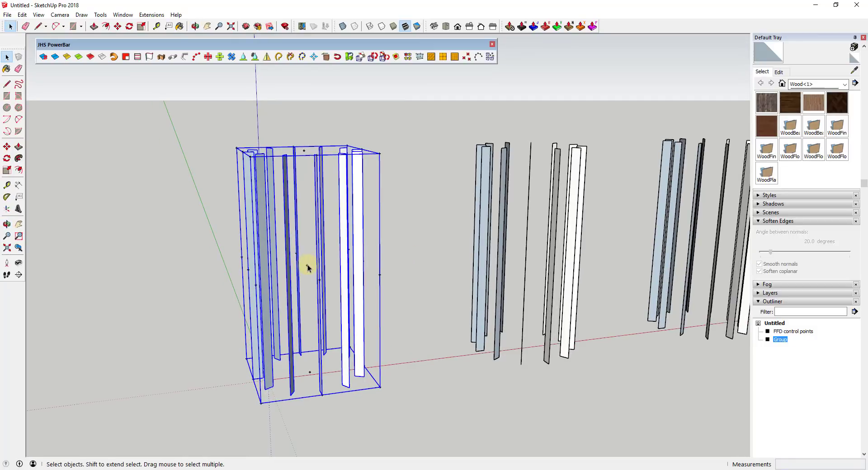
Select the cage's top control points and scale them to 0.57.
left_click(308, 268)
left_click_drag(197, 128, 400, 171)
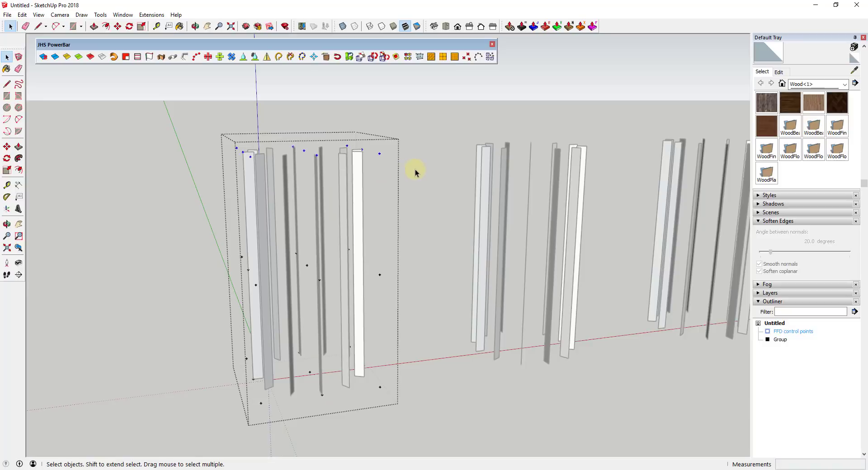
middle_click_drag(413, 171, 387, 213)
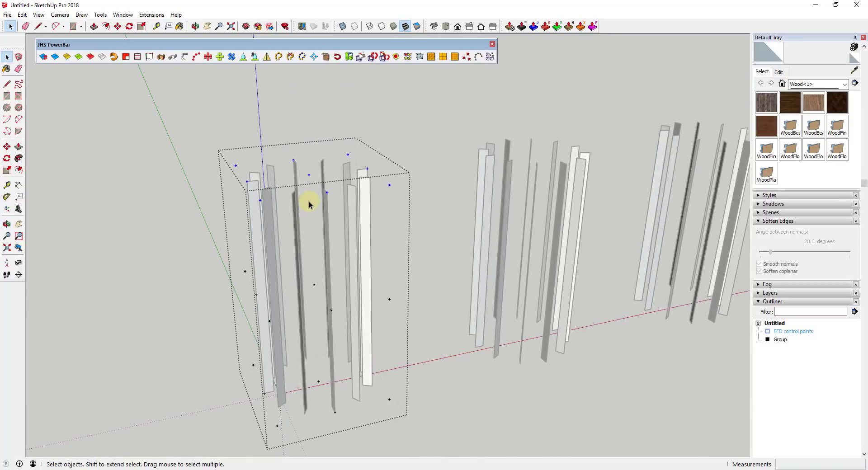
key("s")
left_click_drag(390, 185, 354, 180)
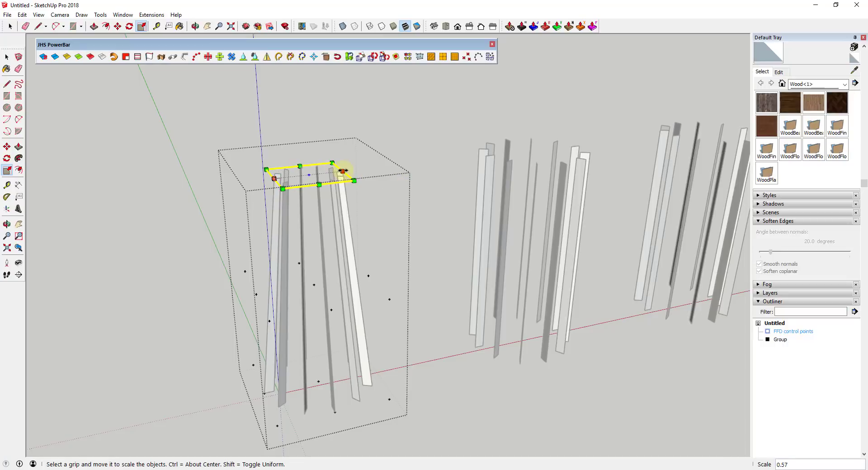
Rotate the top control points so the slats cross in an X-shaped lattice.
key("q")
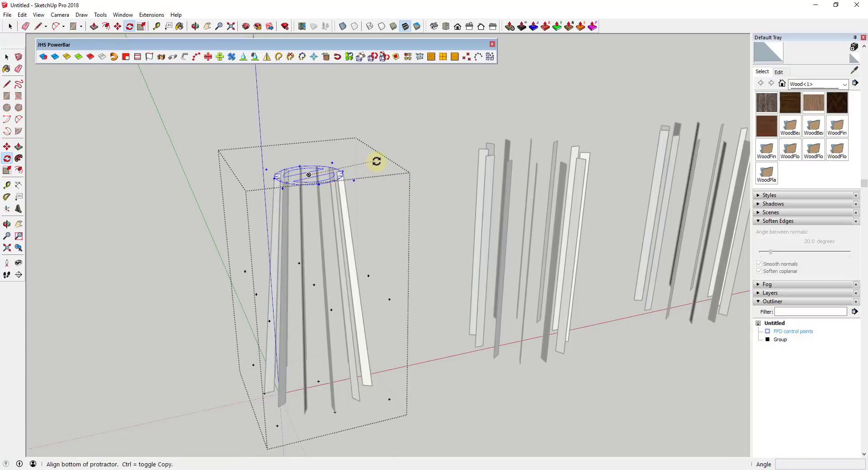
left_click(380, 167)
left_click(385, 189)
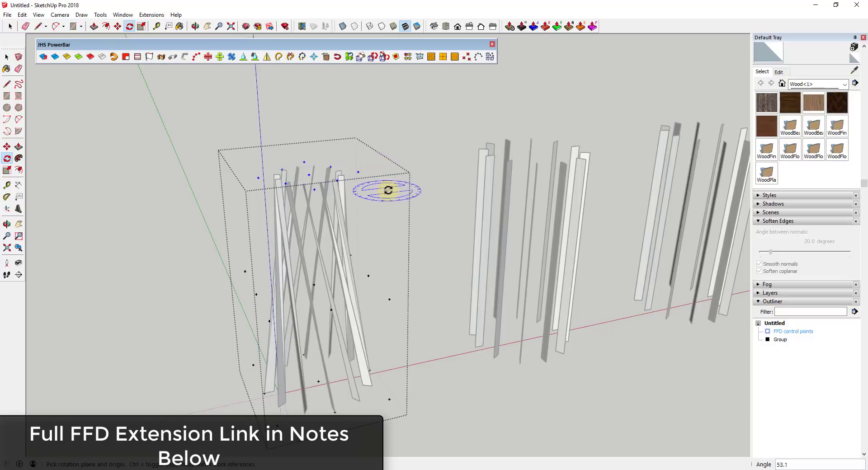
middle_click_drag(378, 223, 368, 151)
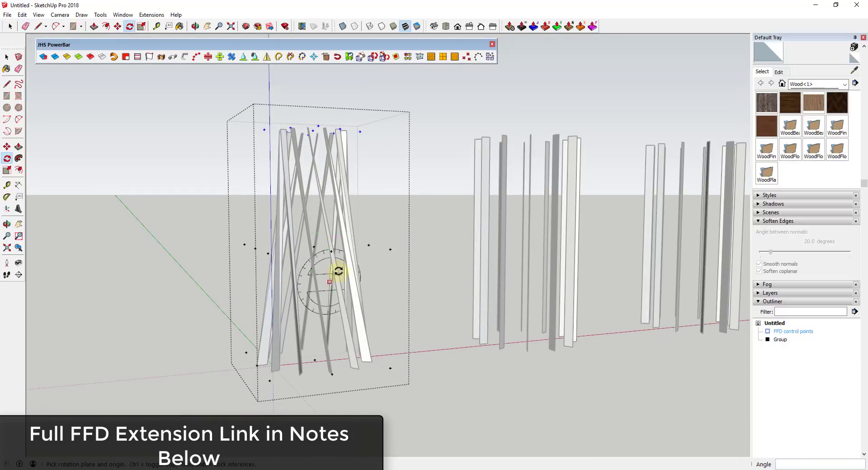
middle_click_drag(362, 219, 296, 234)
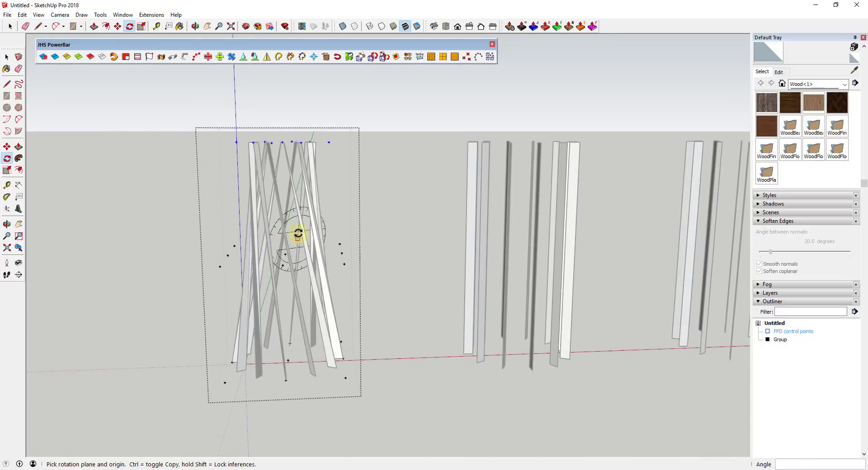
middle_click_drag(277, 174, 317, 232)
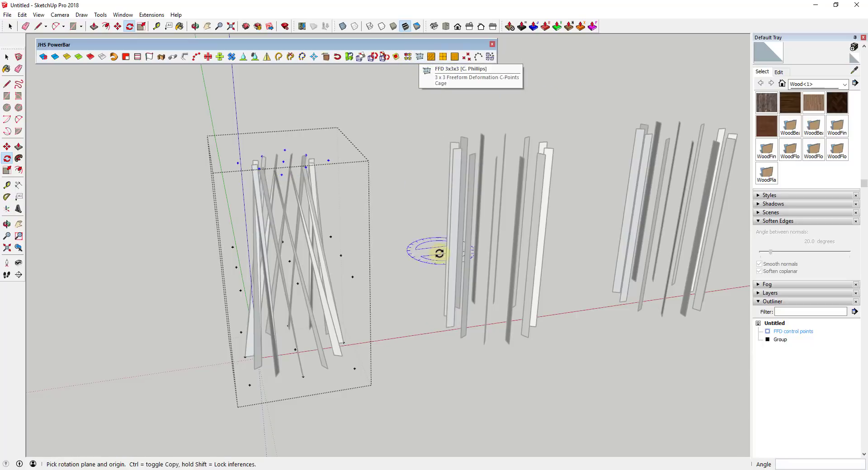
Scale the cage's middle control points, then exit the control-point group.
key("space")
left_click_drag(205, 206, 365, 280)
key("s")
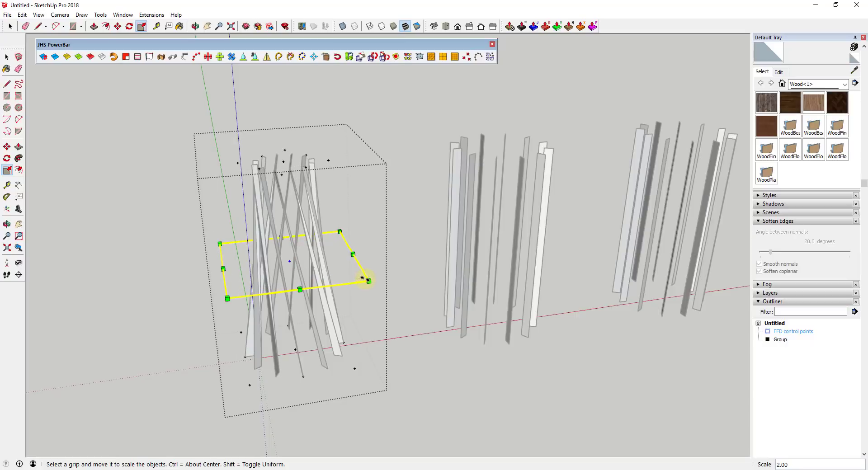
key("space")
key("Escape")
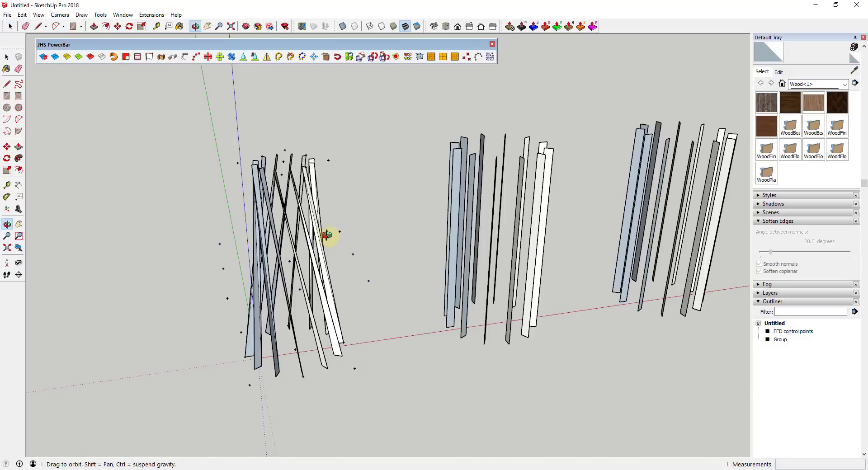
middle_click_drag(326, 235, 343, 154)
scroll(294, 235, "up", 3)
middle_click_drag(295, 236, 329, 240)
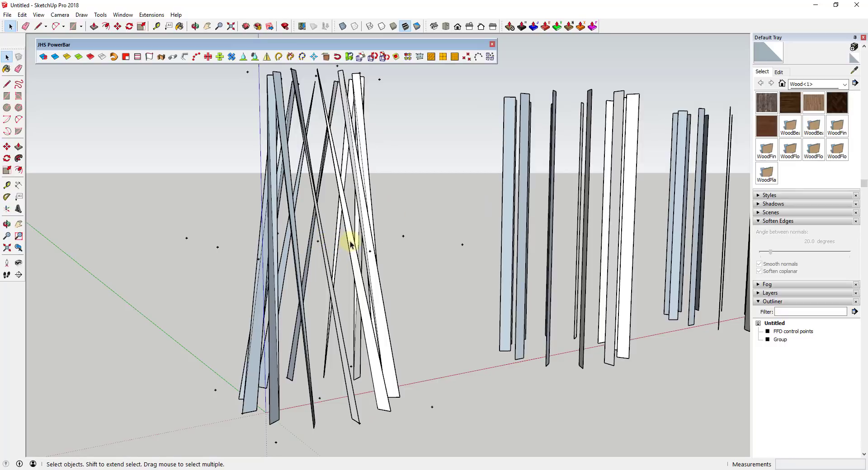
mouse_move(353, 245)
middle_mouse_down()
mouse_move(405, 237)
mouse_move(357, 245)
middle_mouse_up()
Undo the enlargement and twist so the first ring's slats stand straight again.
left_click(368, 246)
key("ctrl+z")
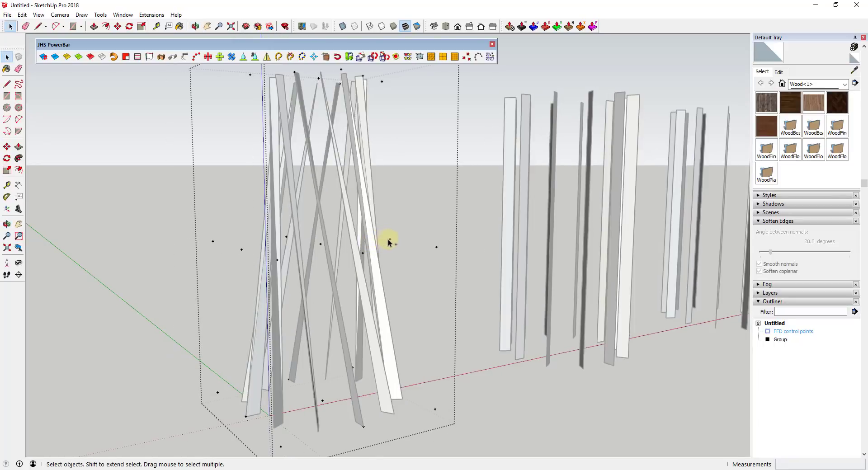
key("ctrl+z")
key("ctrl+z")
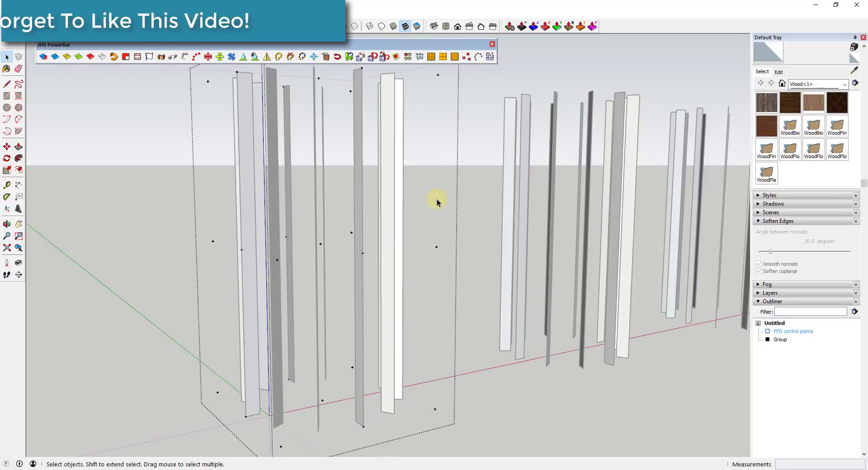
key("Escape")
left_click(392, 258)
mouse_move(392, 257)
middle_mouse_down()
mouse_move(417, 254)
mouse_move(398, 273)
middle_mouse_up()
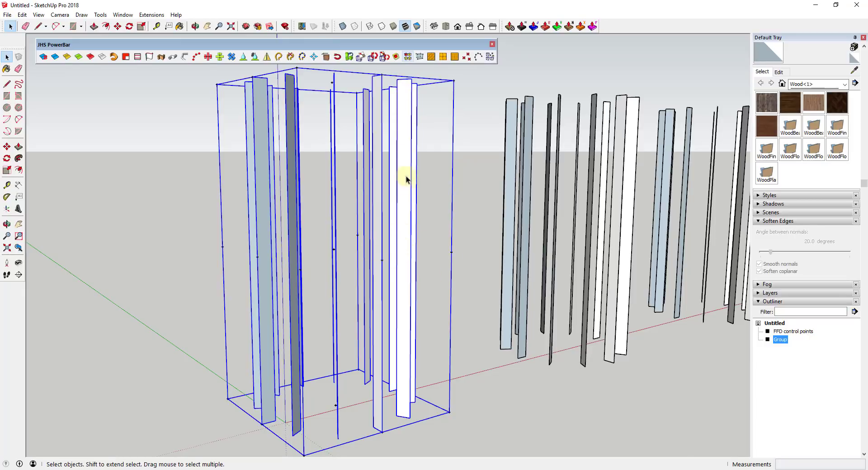
Split every board of the middle ring into 2 divisions with Split Up.
mouse_move(550, 249)
middle_mouse_down()
mouse_move(461, 237)
mouse_move(402, 256)
mouse_move(585, 242)
mouse_move(544, 243)
middle_mouse_up()
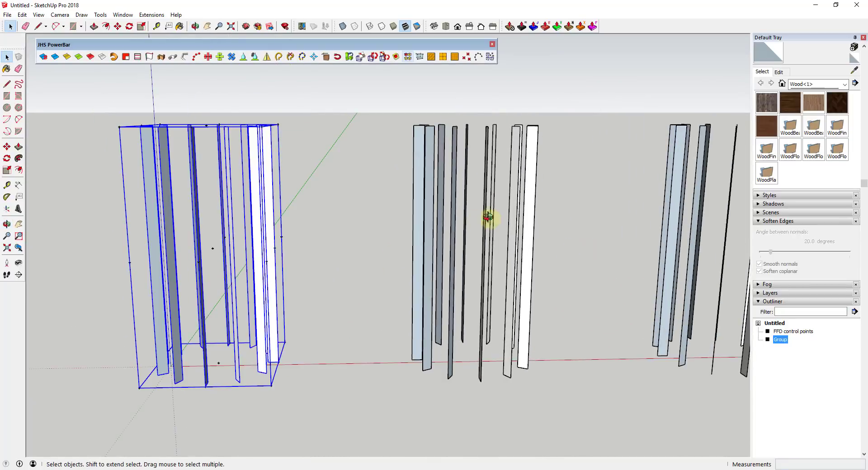
middle_click_drag(488, 218, 450, 177)
left_click_drag(386, 101, 568, 398)
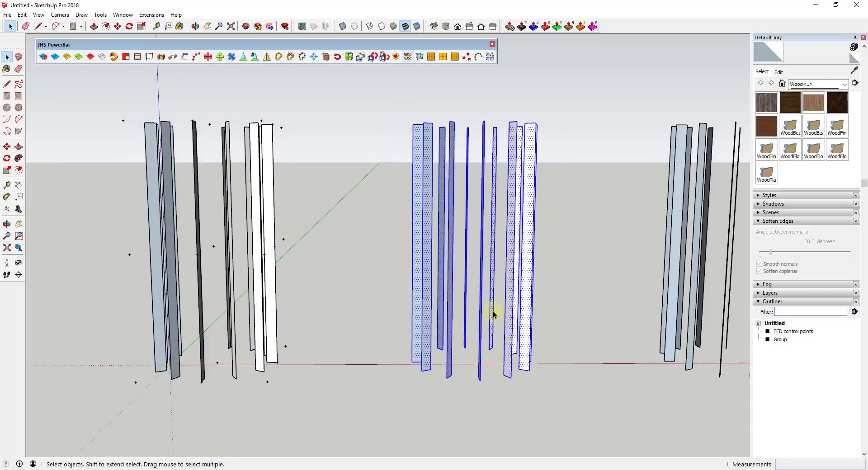
middle_click_drag(492, 315, 507, 277)
scroll(519, 235, "up", 2)
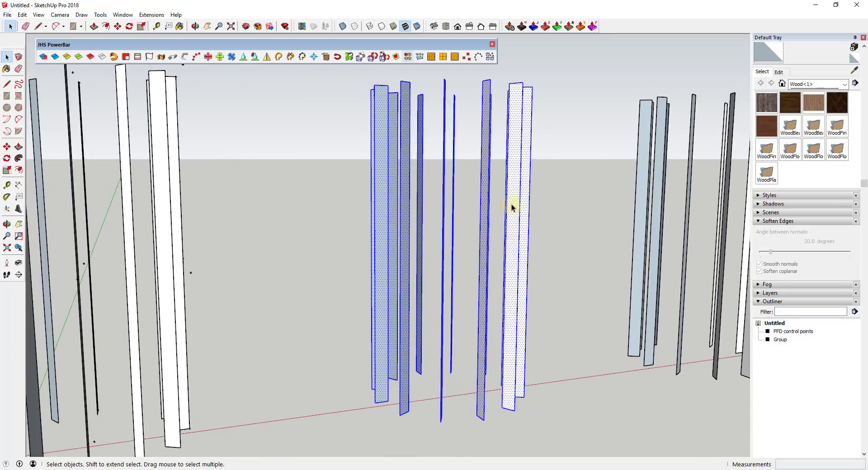
left_click(455, 57)
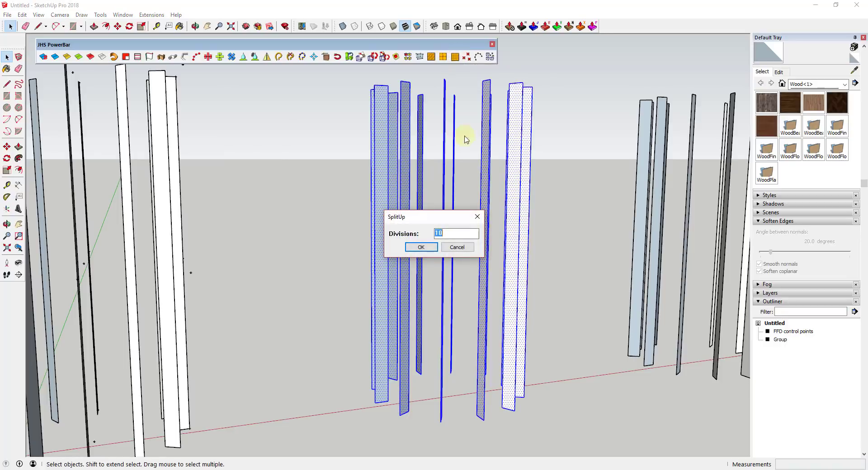
left_click_drag(446, 219, 593, 179)
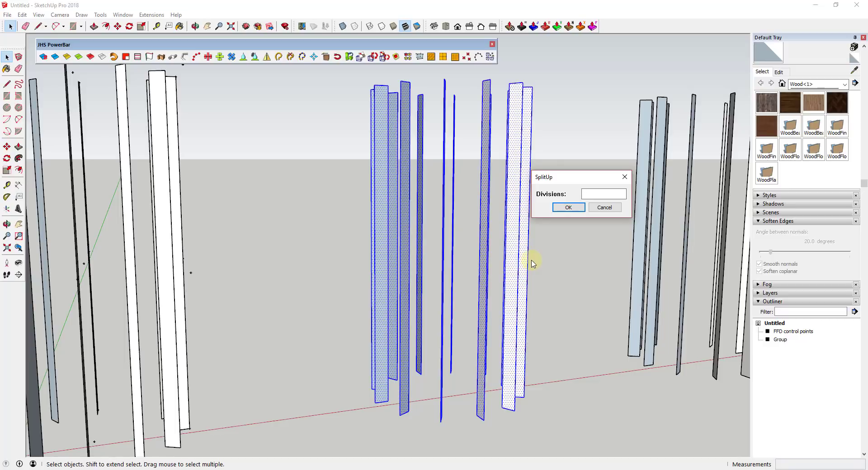
type("2")
key("Return")
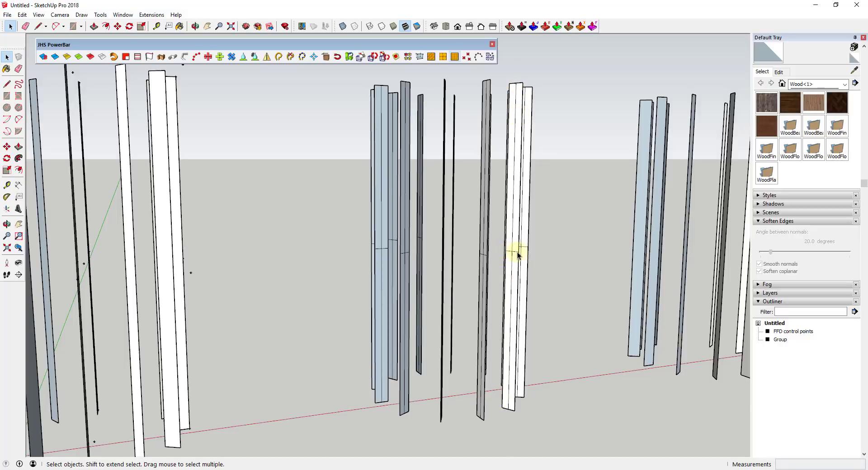
Make the split boards of the middle ring into their own group.
scroll(533, 252, "down", 3)
mouse_move(529, 246)
middle_mouse_down()
mouse_move(481, 246)
mouse_move(498, 159)
middle_mouse_up()
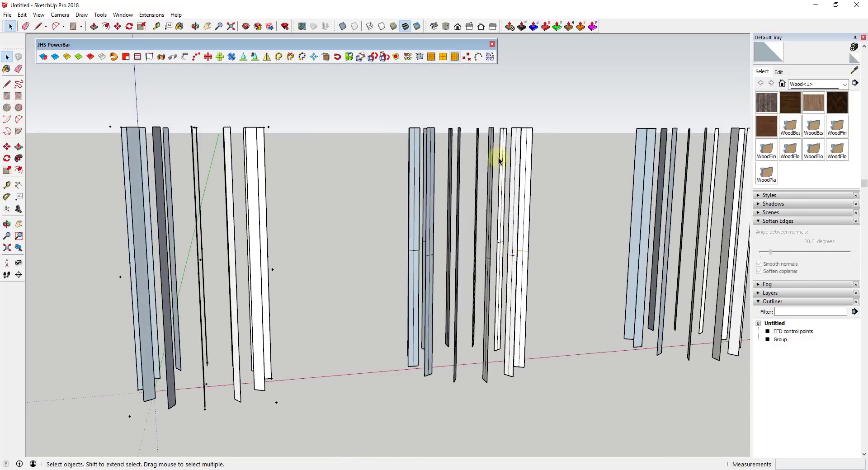
scroll(518, 202, "down", 3)
middle_click_drag(518, 202, 431, 141)
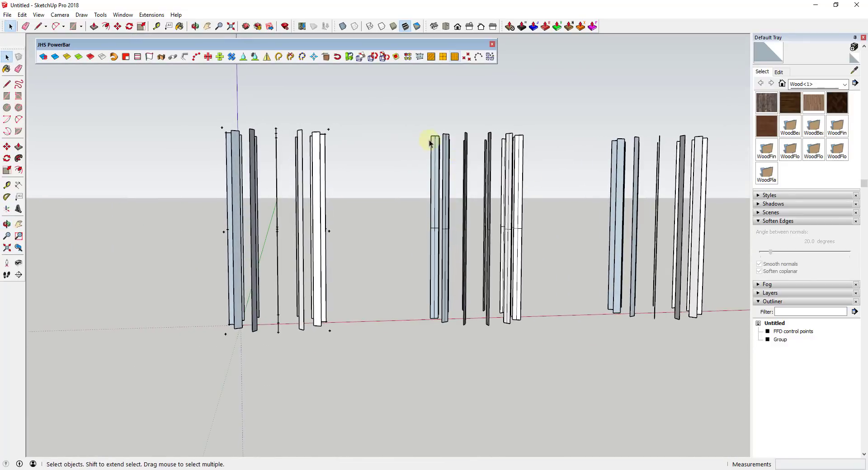
left_click_drag(381, 101, 576, 329)
right_click(503, 201)
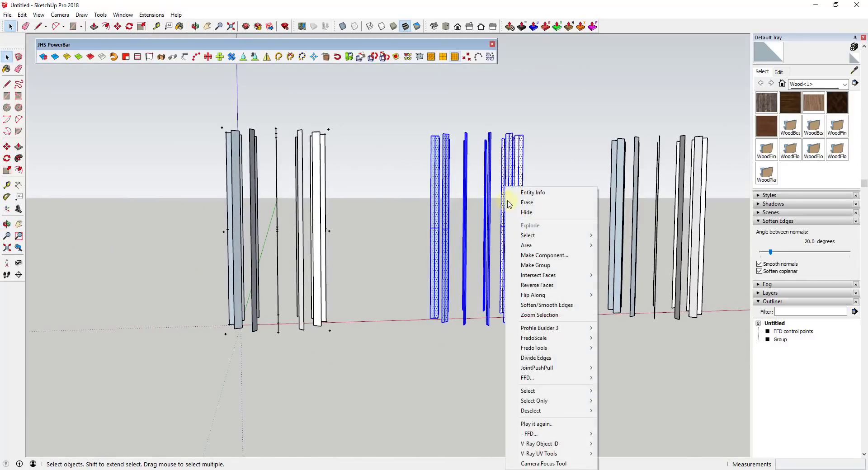
left_click(546, 268)
middle_click_drag(544, 268, 484, 128)
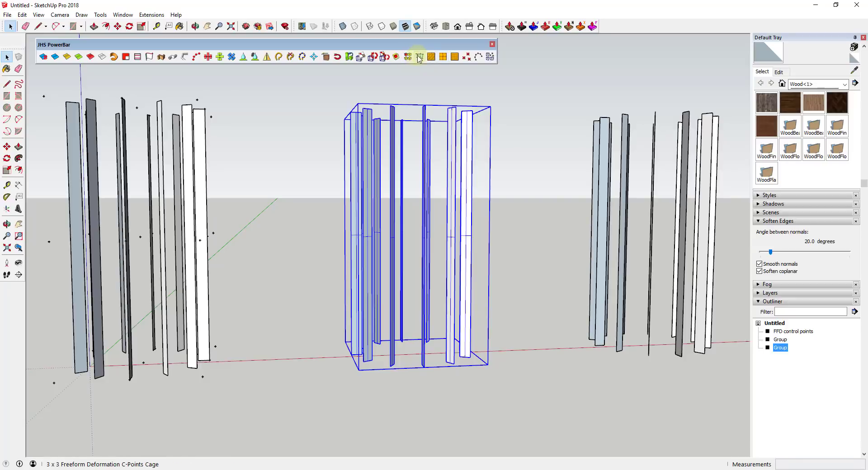
Add an FFD 3x3 cage to the middle group and pinch its middle control points inward.
left_click(420, 58)
middle_click_drag(475, 209, 408, 244)
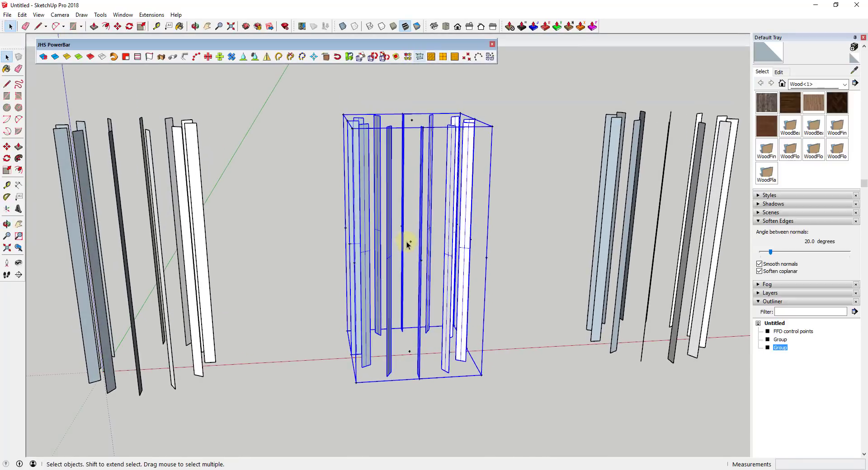
left_click(410, 244)
left_click(411, 244)
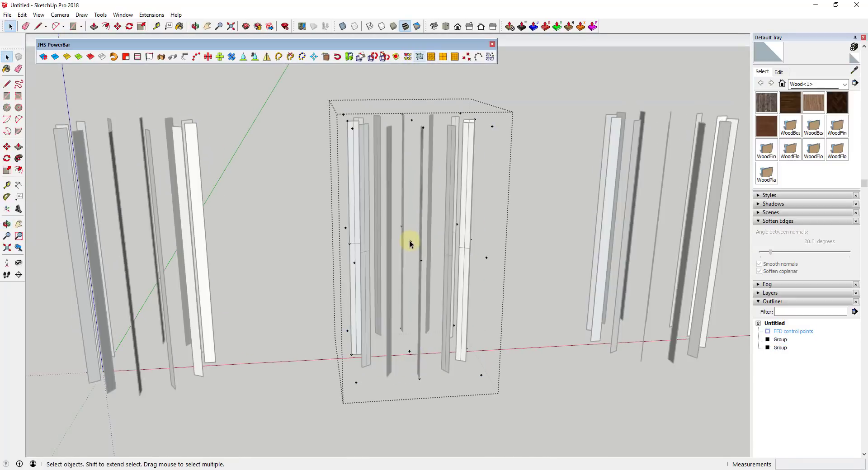
left_click_drag(328, 196, 524, 301)
middle_click_drag(459, 252, 500, 242)
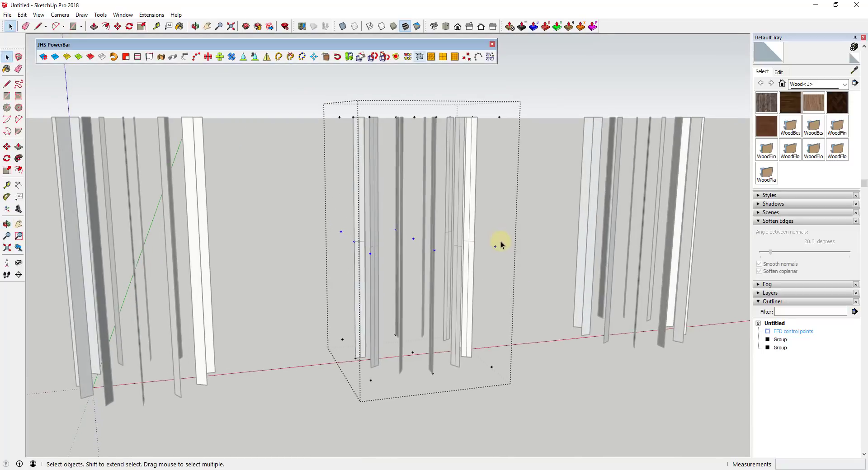
key("s")
left_click_drag(496, 247, 454, 241)
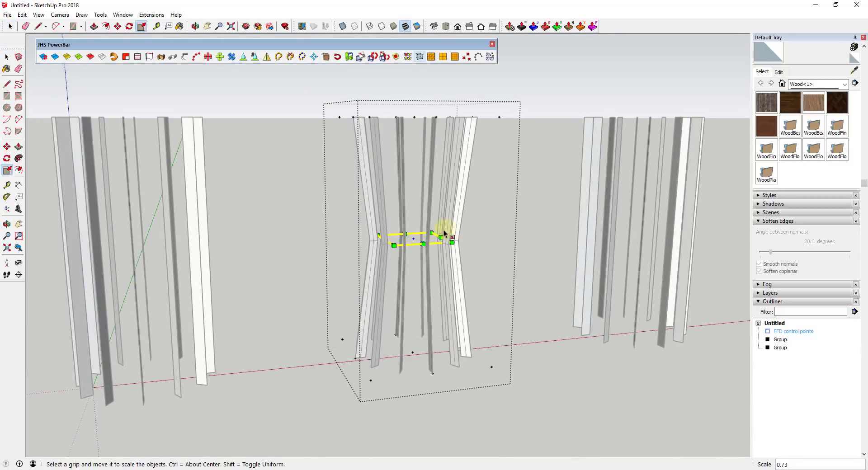
key("space")
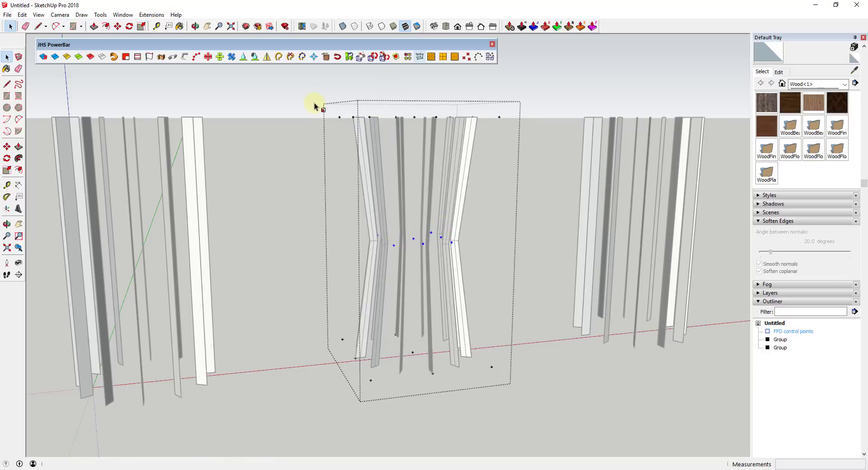
Rotate the cage's top control points about 41° so the slats cross.
left_click_drag(317, 103, 511, 132)
middle_click_drag(460, 131, 409, 185)
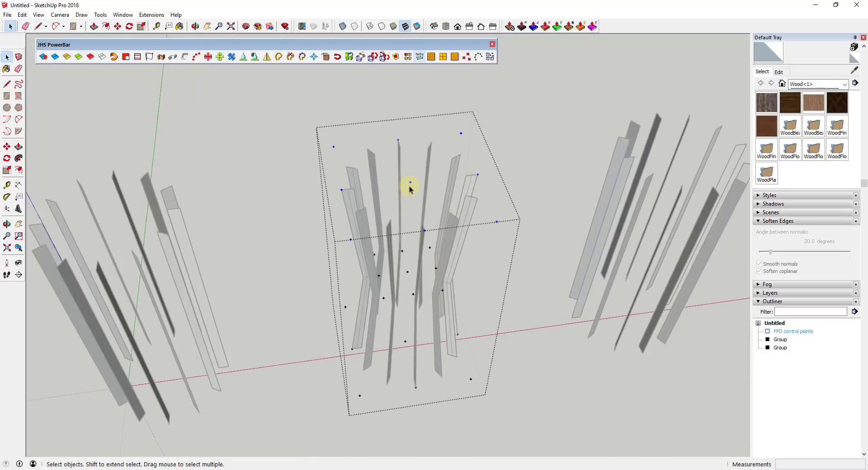
key("q")
left_click(410, 182)
left_click(544, 173)
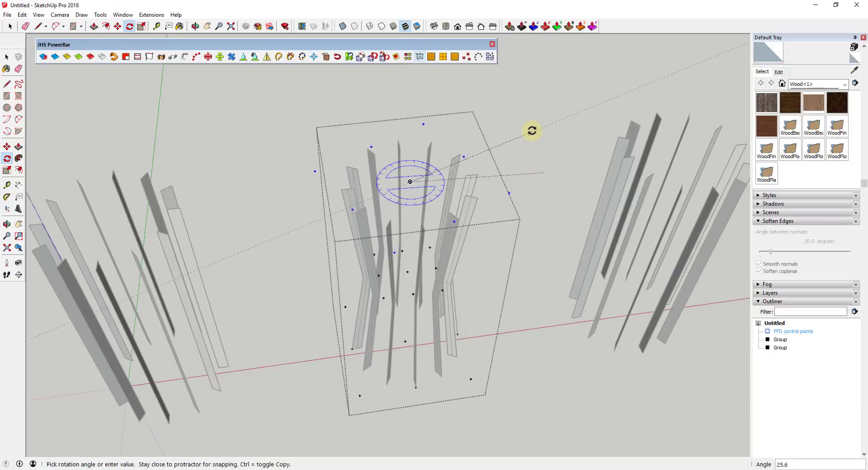
left_click(508, 111)
middle_click_drag(478, 300, 445, 74)
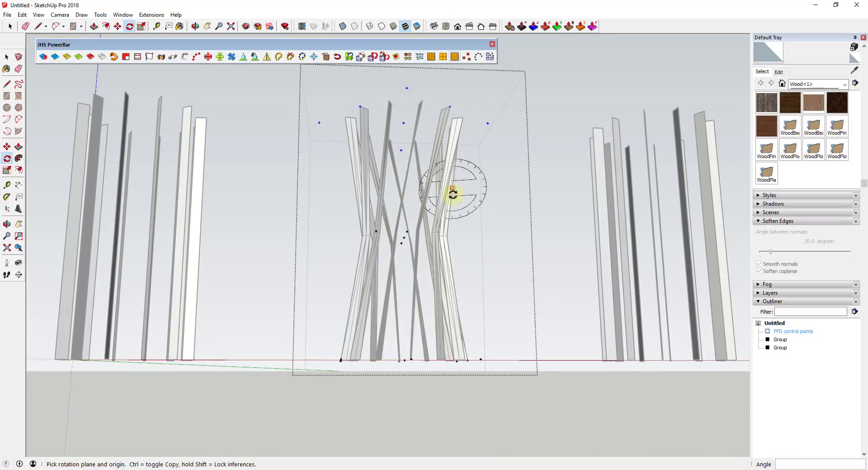
Scale the middle ring of control points outward to 1.24.
middle_click_drag(452, 213, 441, 276)
key("space")
left_click_drag(331, 210, 505, 276)
middle_click_drag(438, 252, 454, 256)
key("s")
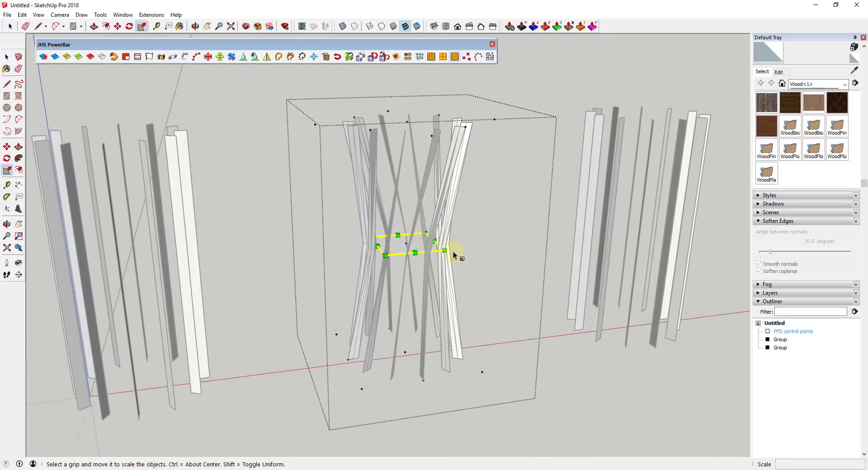
left_click_drag(443, 250, 493, 251)
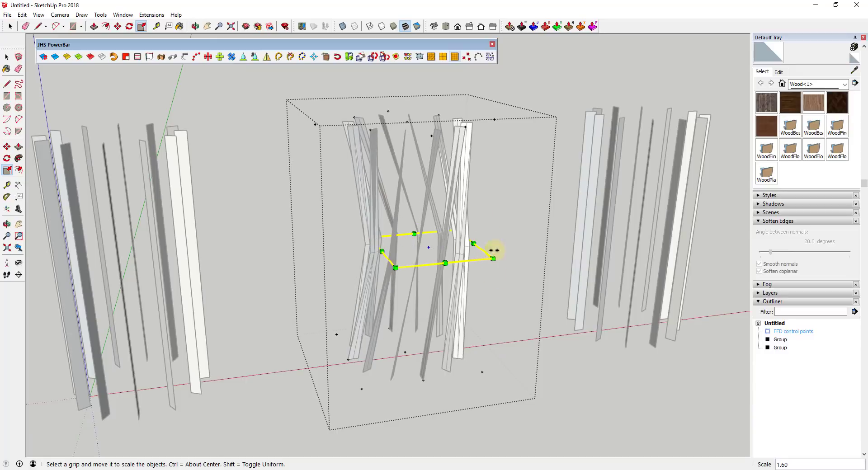
left_click_drag(394, 254, 345, 235)
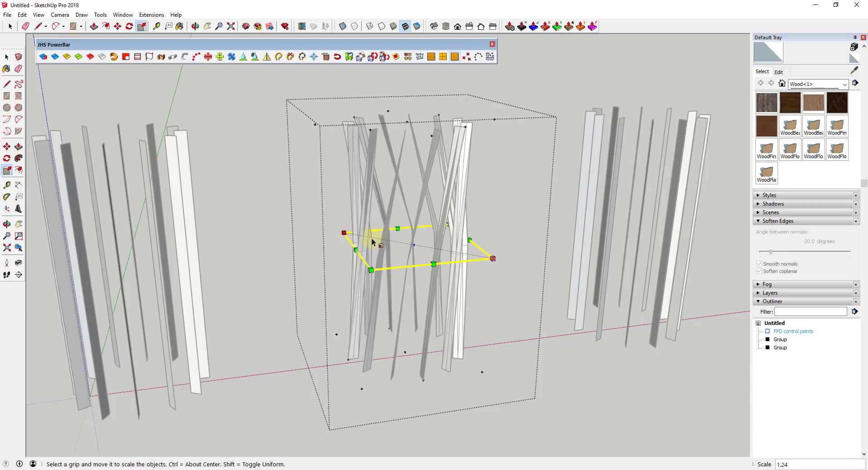
middle_click_drag(444, 248, 422, 198)
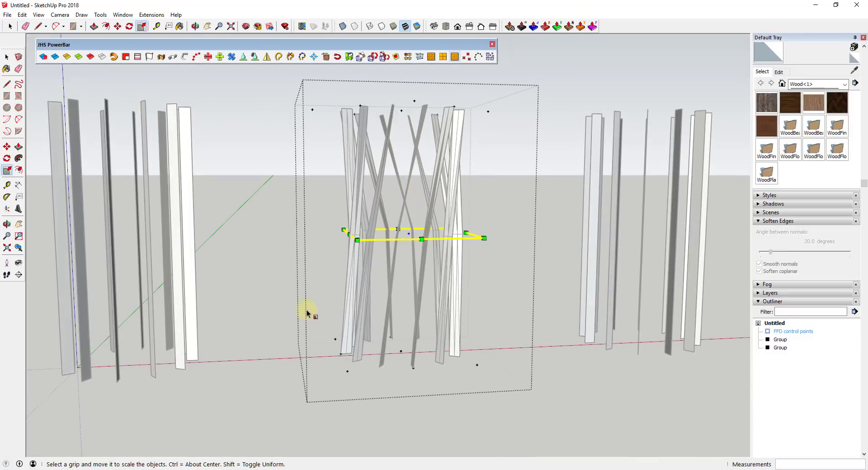
Pinch the bottom control points to 0.11 and leave the control-point group.
key("space")
left_click_drag(316, 312, 520, 402)
key("s")
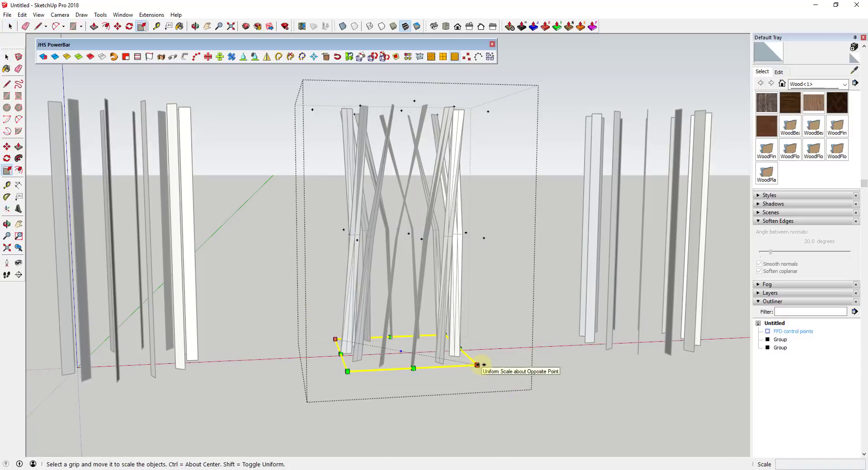
left_click_drag(477, 365, 439, 372, "ctrl")
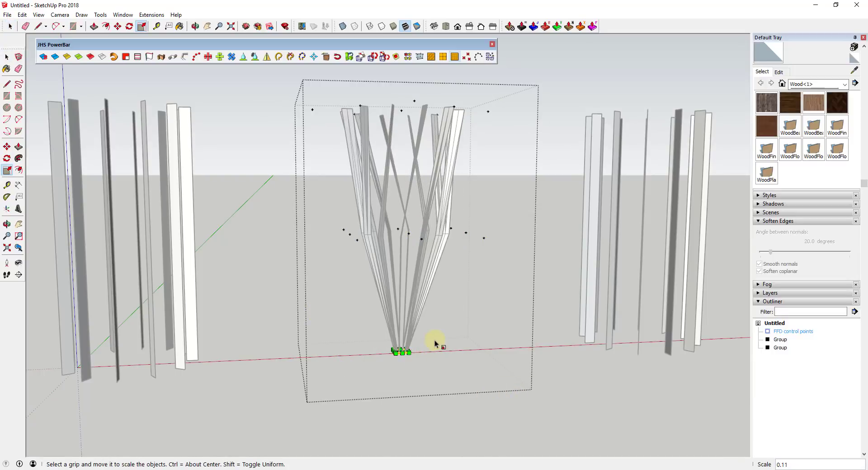
middle_click_drag(432, 331, 438, 181)
key("space")
key("Escape")
scroll(429, 164, "down", 2)
scroll(442, 167, "up", 4)
Soften the deformed lattice group's edges at 32.9 degrees.
left_click(438, 181)
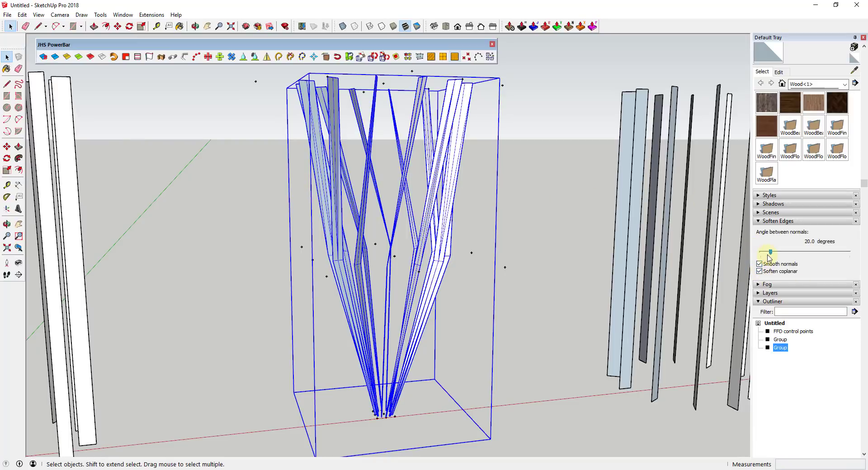
left_click_drag(770, 252, 779, 258)
left_click(465, 222)
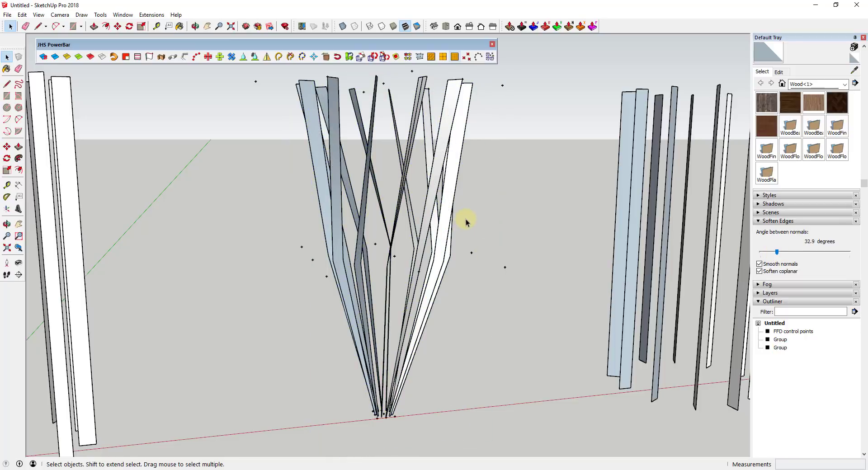
Orbit to a head-on view of all three rows and select the right row's boards.
middle_click_drag(444, 193, 406, 191)
scroll(407, 191, "down", 5)
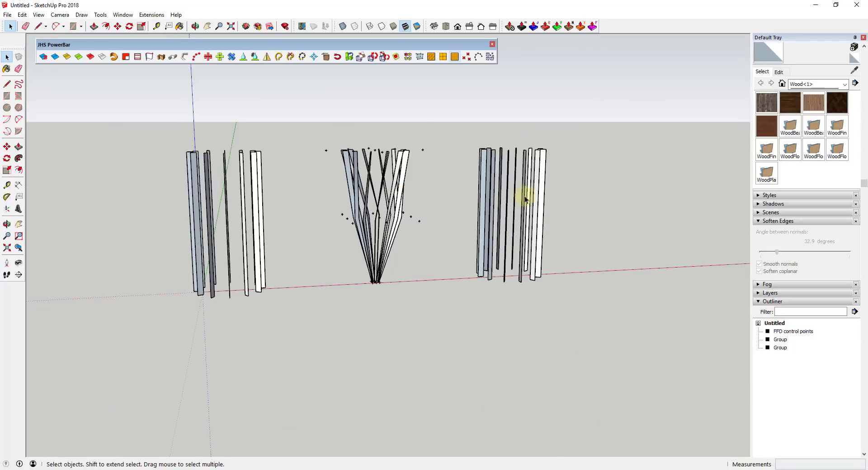
middle_click_drag(525, 195, 494, 176)
left_click_drag(477, 125, 609, 300)
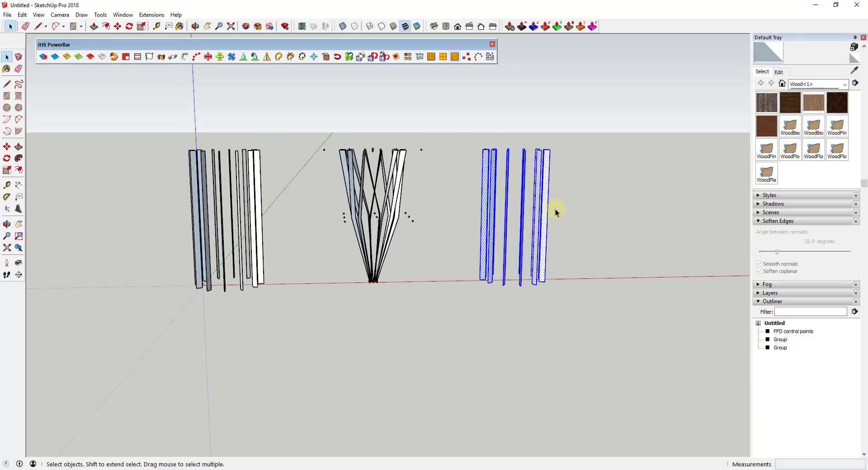
Split each board of the right row into 5 divisions with SplitUp.
scroll(569, 182, "up", 2)
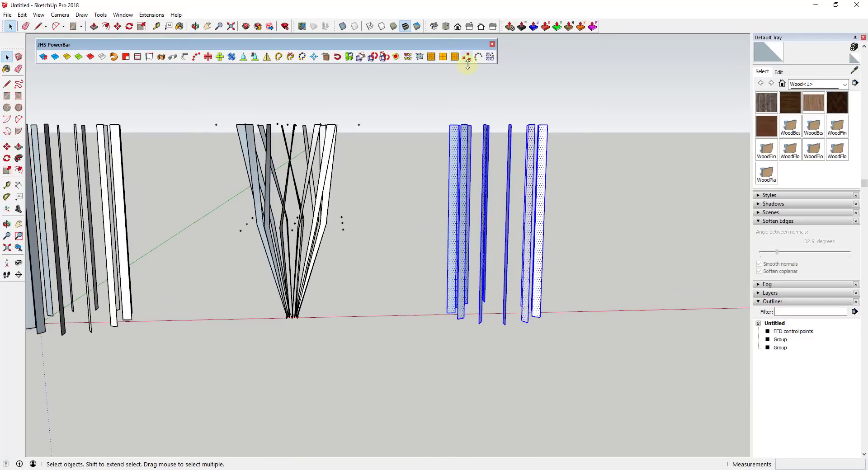
left_click(455, 57)
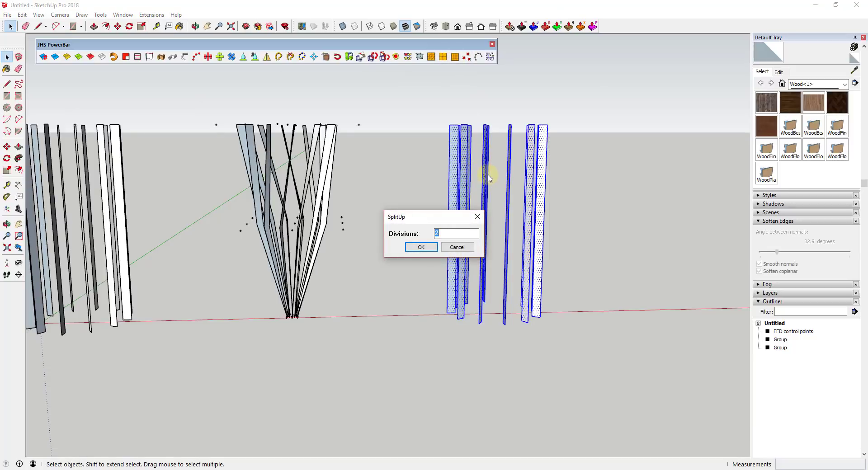
type("5")
key("Return")
middle_click_drag(525, 219, 504, 188)
Combine the right row's boards into one group.
scroll(525, 178, "up", 5)
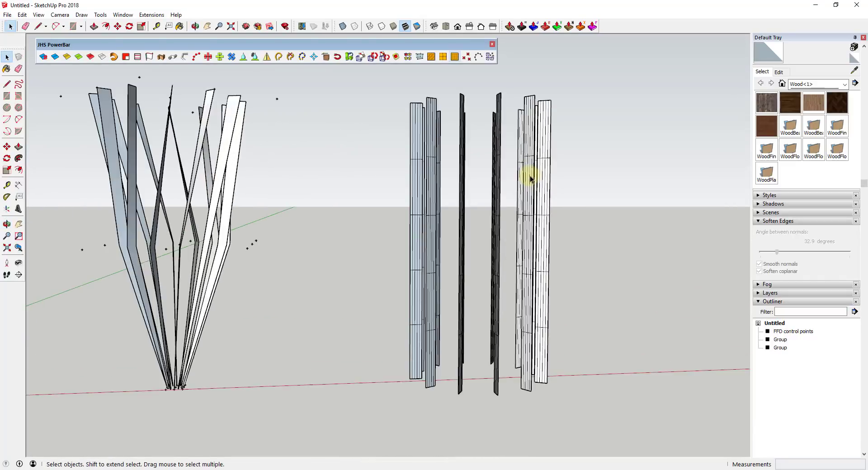
scroll(531, 306, "down", 5)
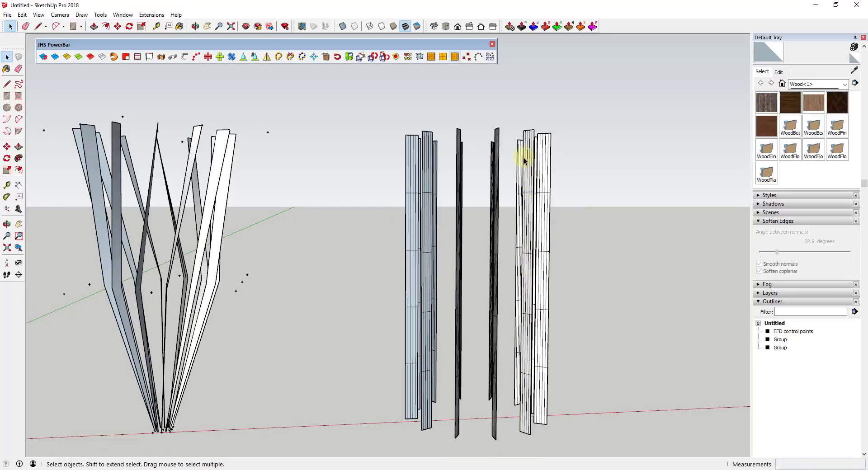
middle_click_drag(613, 203, 527, 219)
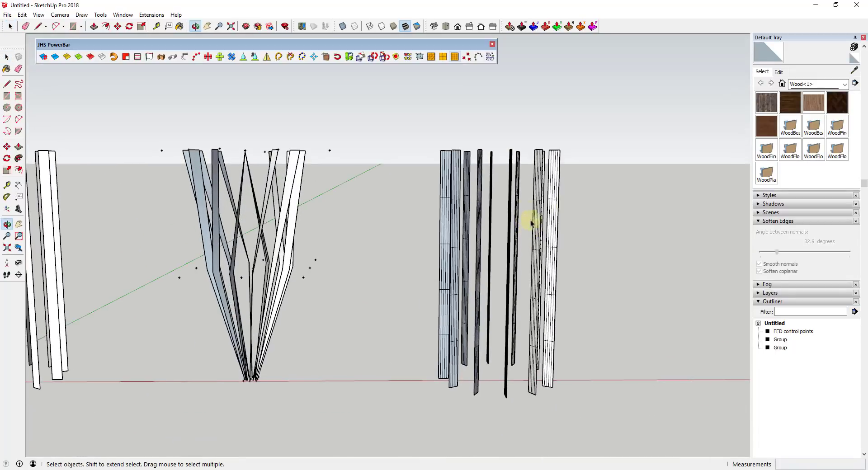
left_click_drag(396, 129, 656, 424)
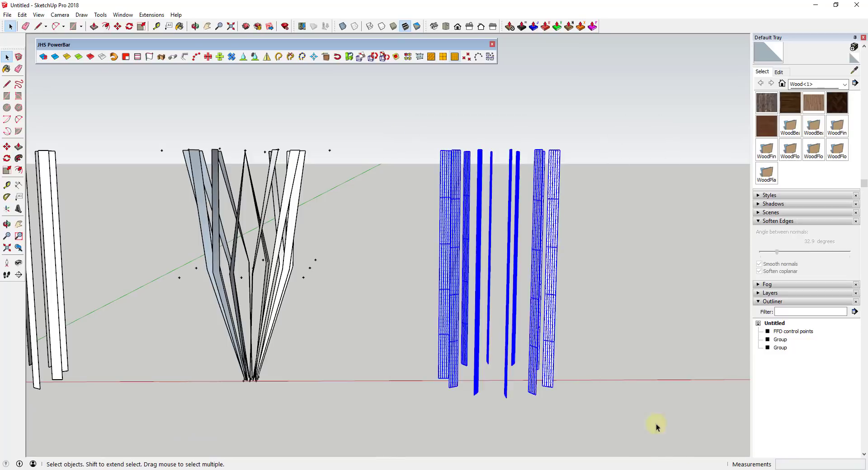
right_click(541, 206)
left_click(579, 236)
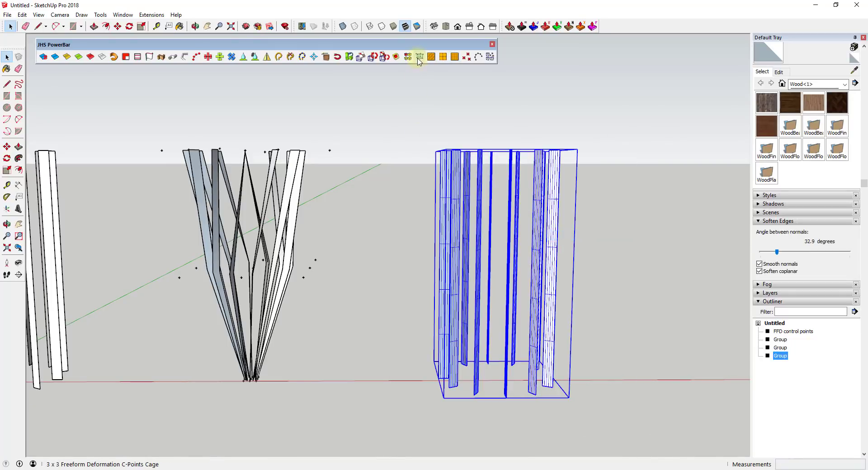
middle_click_drag(547, 277, 495, 295)
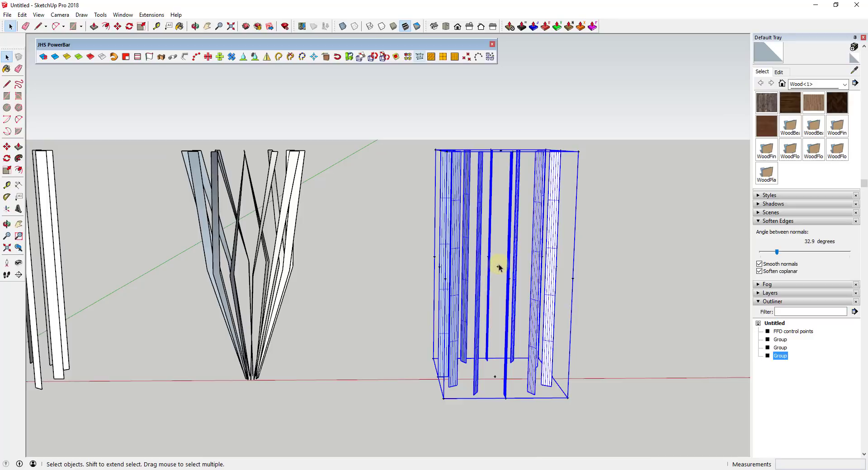
left_click(497, 270)
Trial-scale the cage's middle control points, then undo the bend and grouping.
left_click(467, 269)
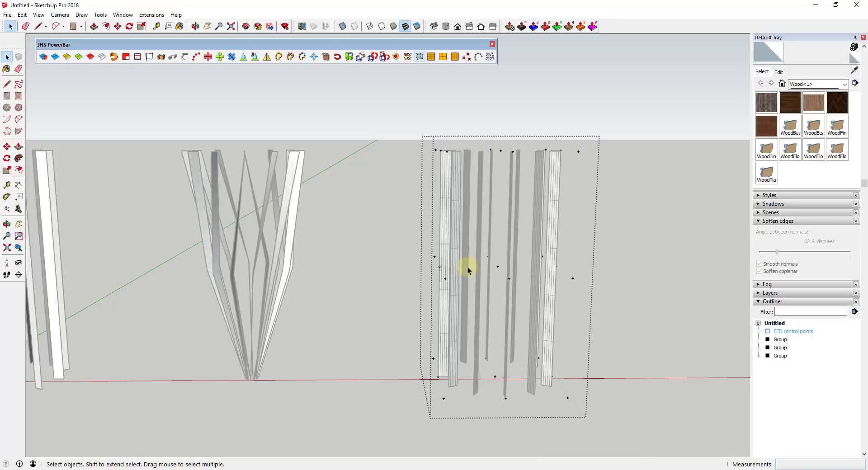
left_click_drag(602, 305, 535, 272)
key("s")
mouse_move(551, 212)
middle_mouse_down()
mouse_move(502, 201)
mouse_move(547, 202)
middle_mouse_up()
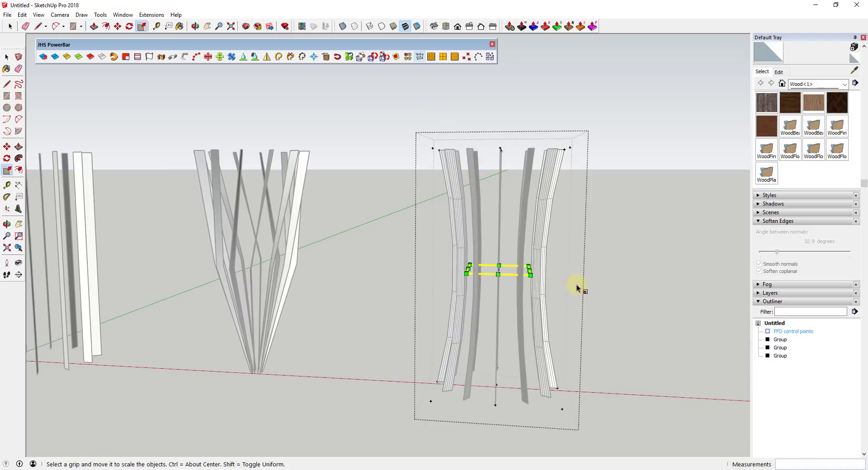
key("space")
middle_click_drag(578, 283, 536, 218)
key("ctrl+z")
key("ctrl+z")
key("ctrl+z")
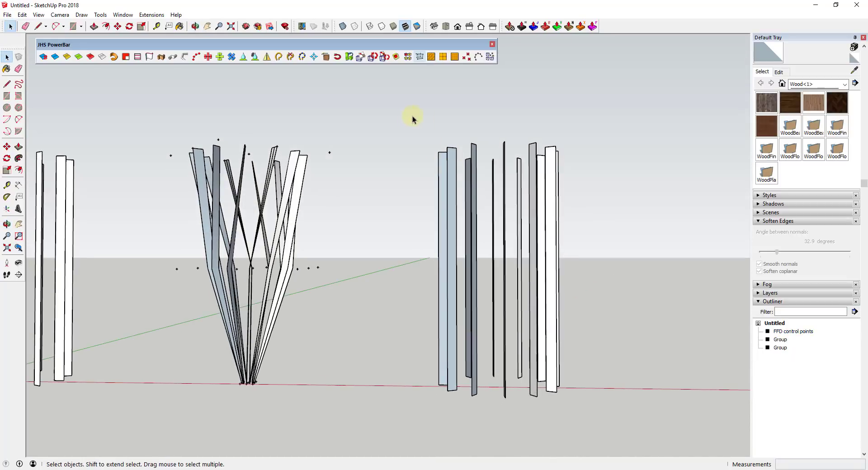
Split the right row's boards into 10 divisions with SplitUp.
left_click_drag(411, 118, 667, 454)
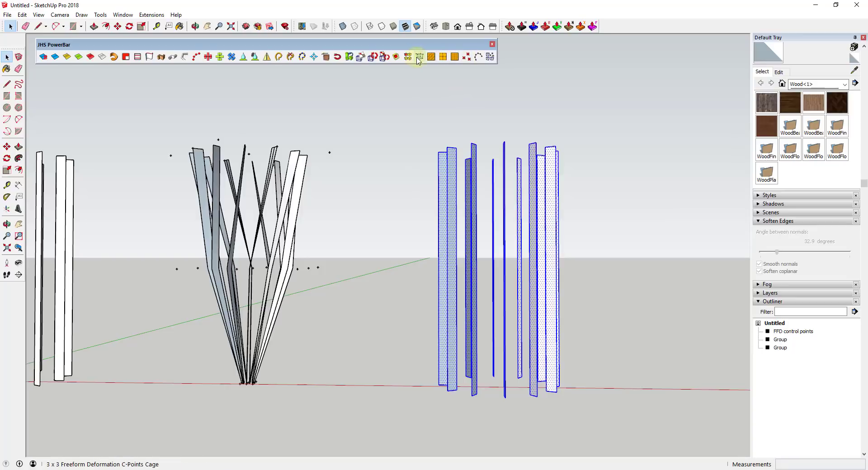
left_click(456, 58)
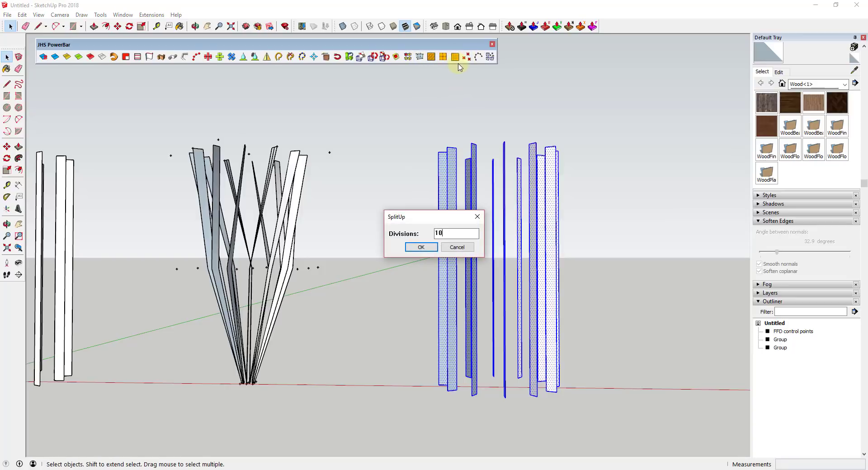
key("Return")
middle_click_drag(501, 295, 496, 173)
scroll(542, 229, "up", 3)
scroll(542, 232, "down", 4)
Group the subdivided boards and enclose them in a 3x3 FFD cage for point editing.
left_click_drag(503, 244, 624, 397)
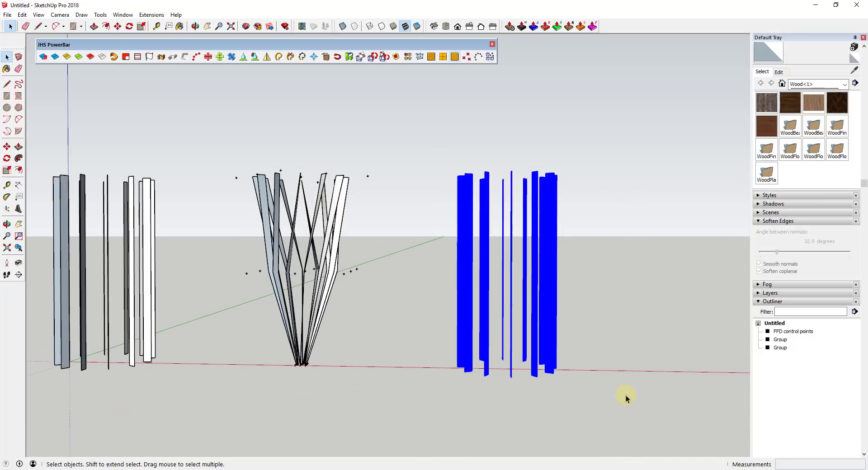
right_click(482, 246)
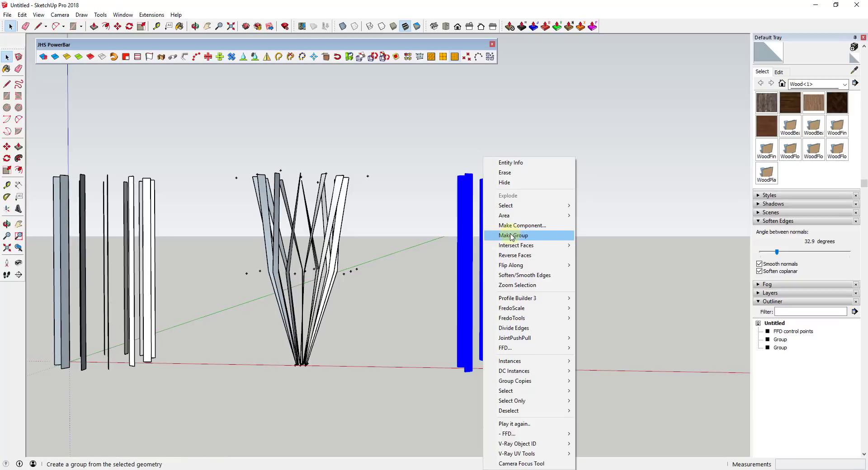
left_click(502, 235)
middle_click_drag(460, 142, 523, 185)
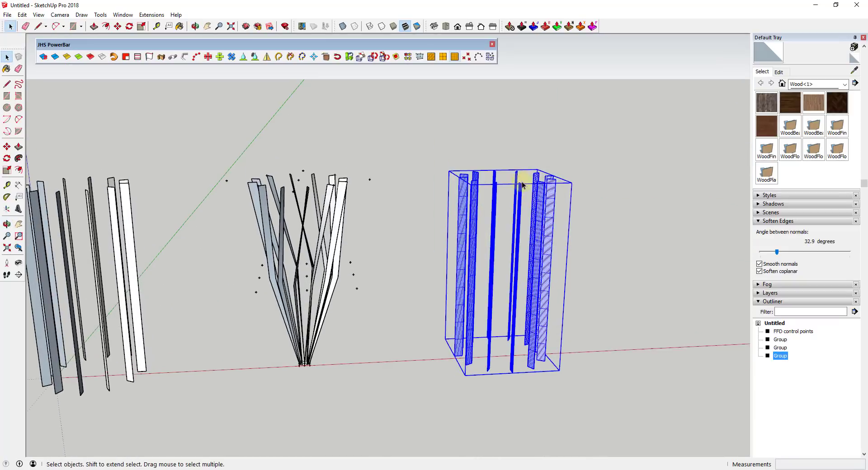
left_click(419, 57)
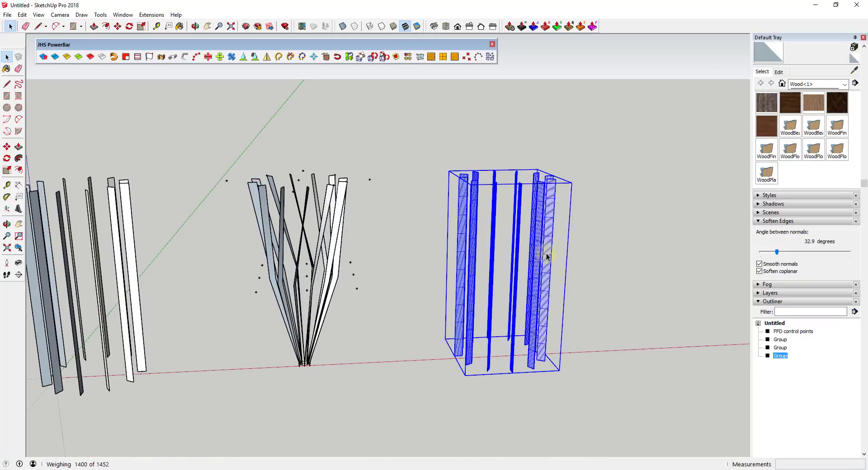
double_click(501, 270)
middle_click_drag(501, 270, 403, 321)
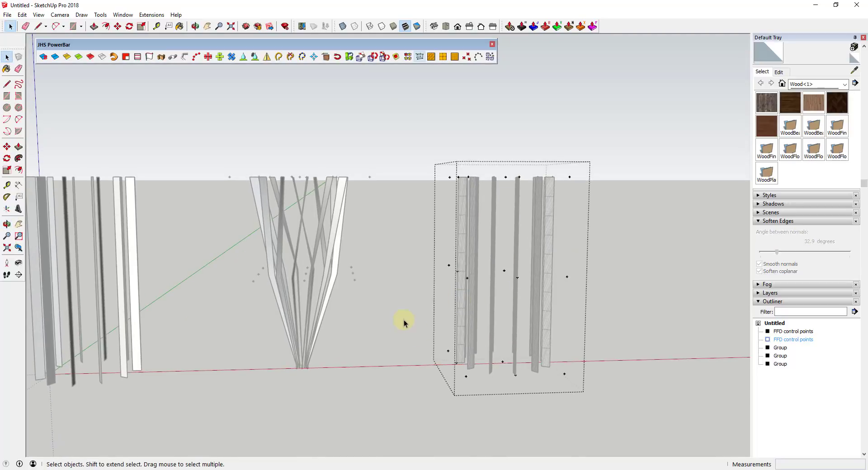
Pinch the bottom control points to half scale and twist the middle points.
key("s")
left_click_drag(563, 374, 518, 364, "ctrl")
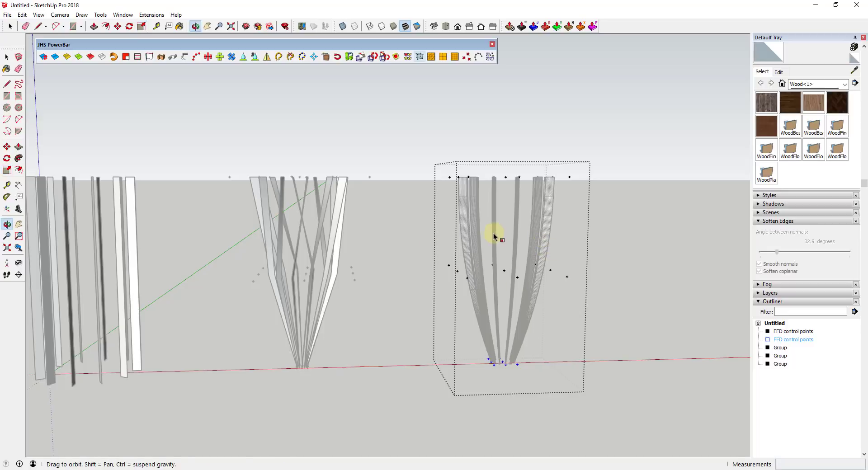
key("space")
left_click_drag(418, 151, 618, 296)
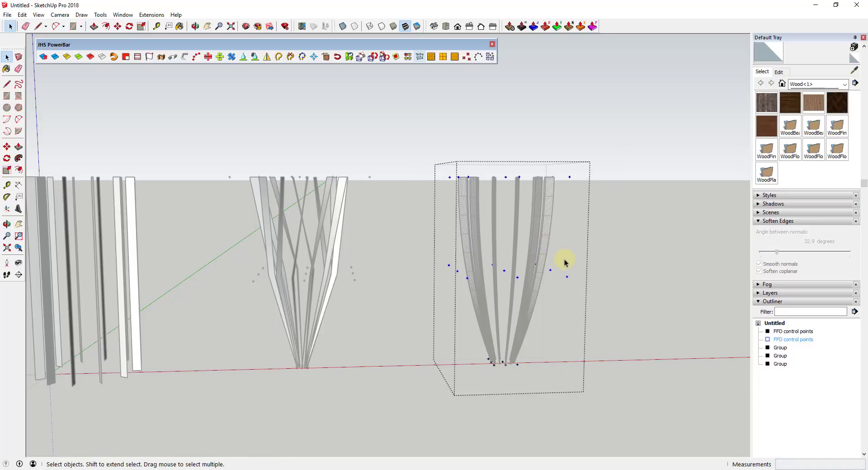
middle_click_drag(512, 262, 510, 273)
key("q")
key("Up")
left_click(504, 269)
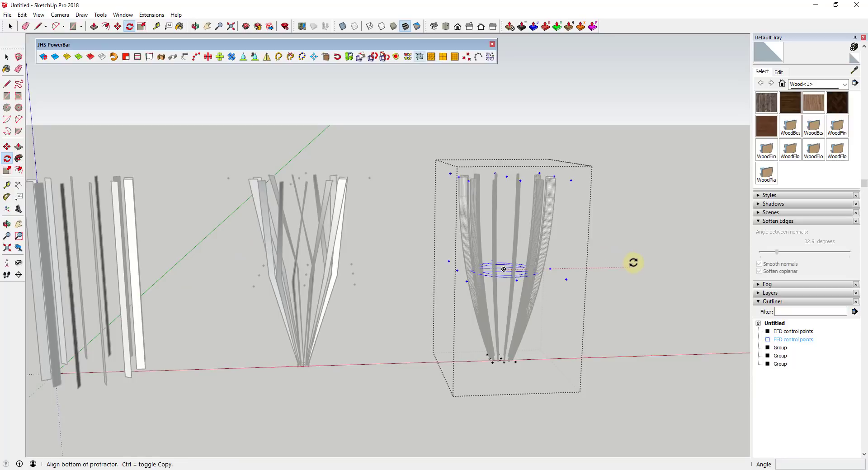
left_click(636, 267)
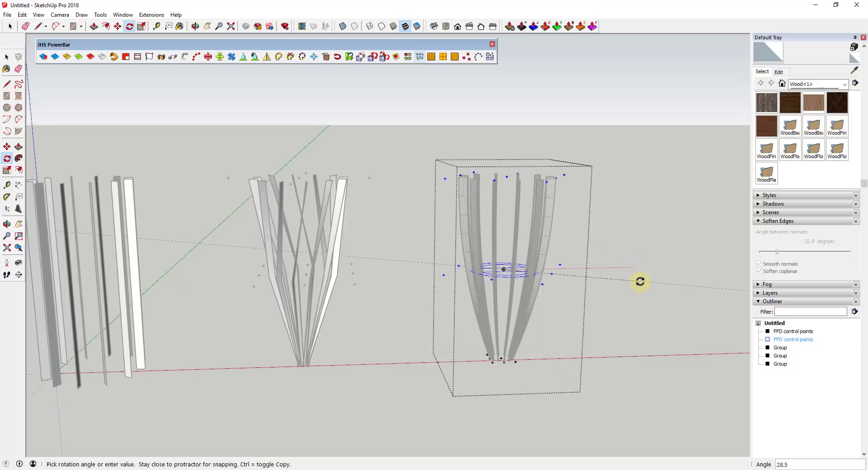
left_click(640, 281)
Rotate the top row of control points about 75° so the strands spiral.
key("space")
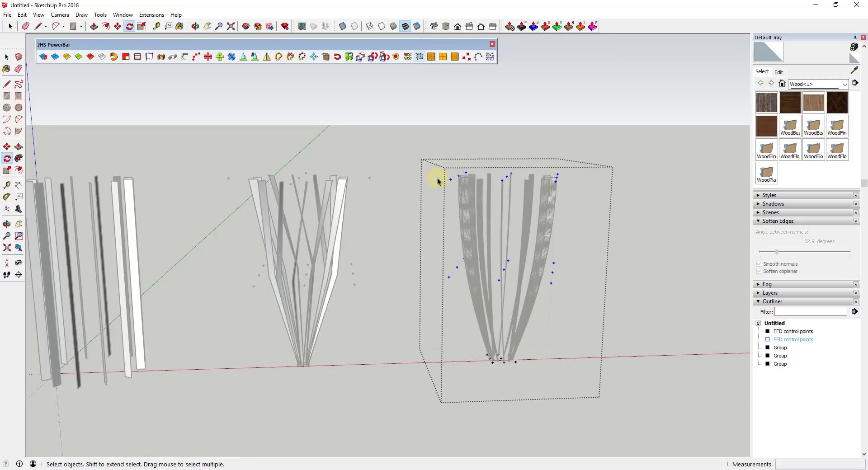
left_click_drag(425, 150, 606, 212)
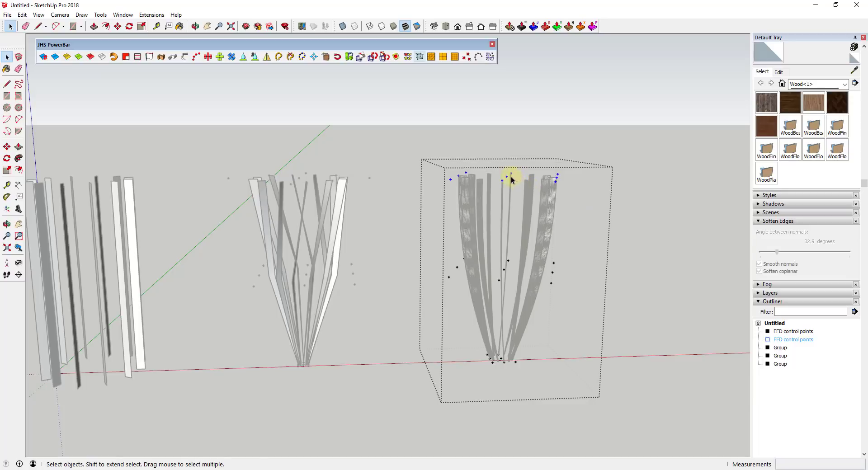
key("q")
left_click(507, 177)
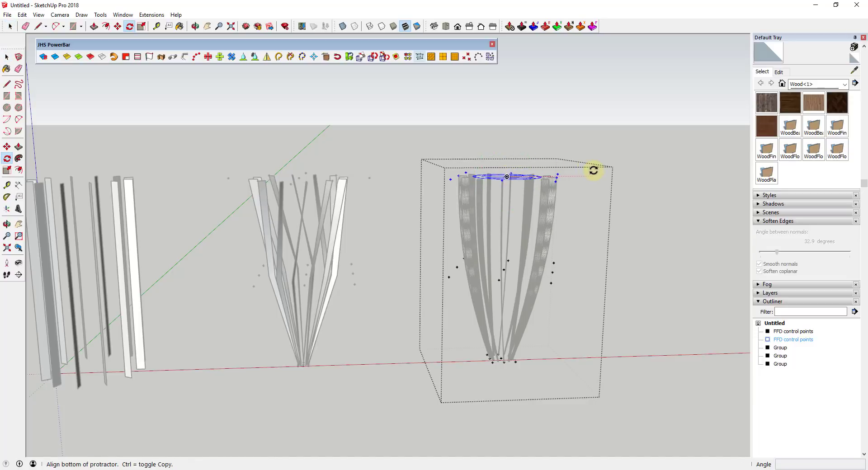
left_click(594, 171)
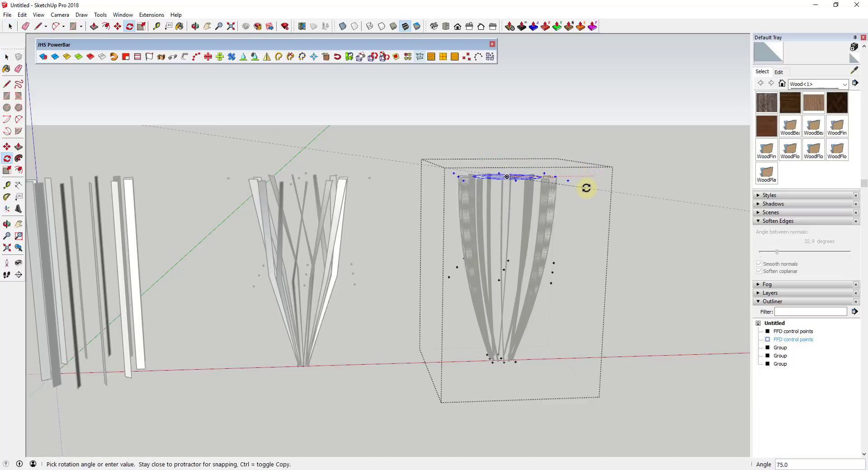
left_click(587, 188)
key("space")
Scale the top row of FFD control points down to about 0.11, pinching the top.
key("o")
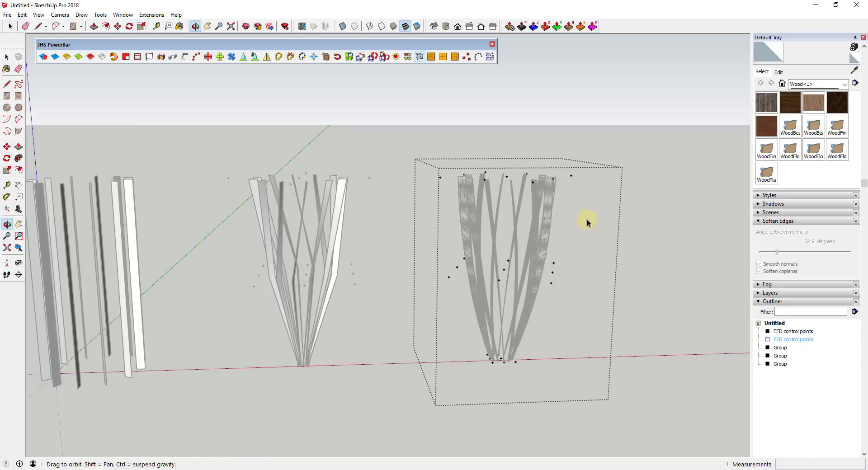
middle_click_drag(587, 223, 414, 362)
key("Escape")
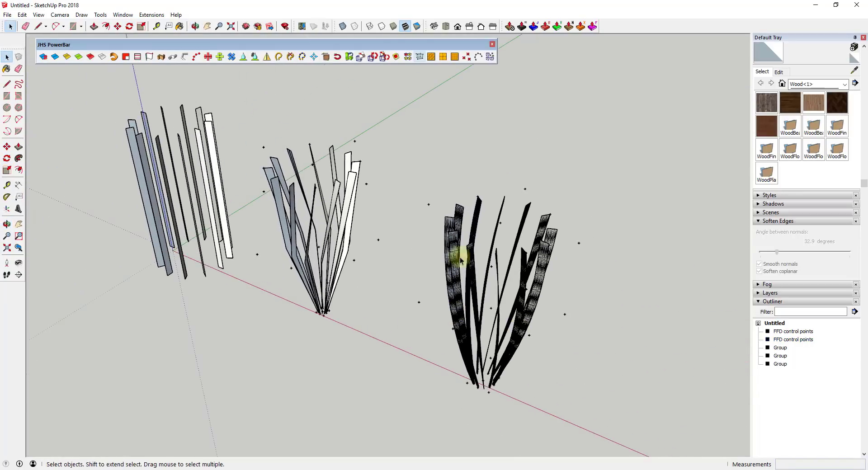
middle_click_drag(449, 320, 603, 210)
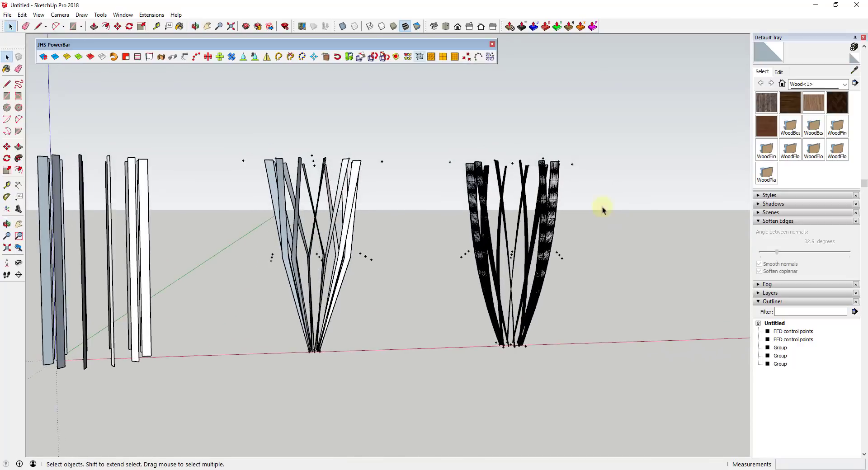
scroll(603, 210, "up", 4)
scroll(543, 228, "down", 2)
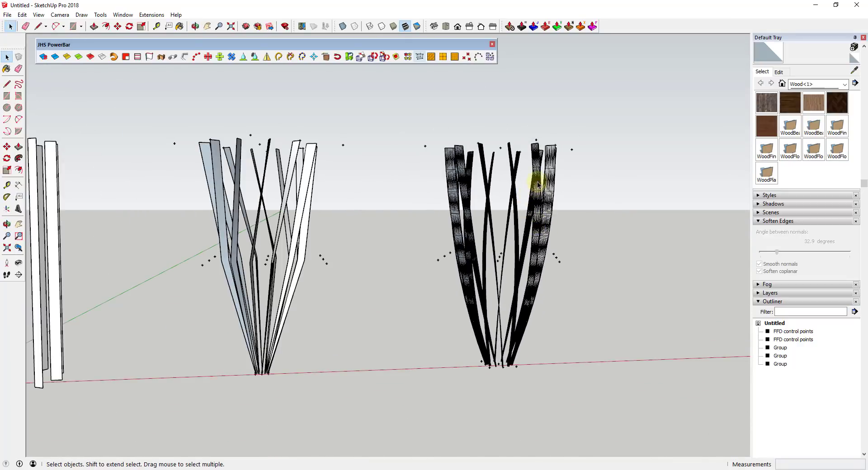
double_click(500, 149)
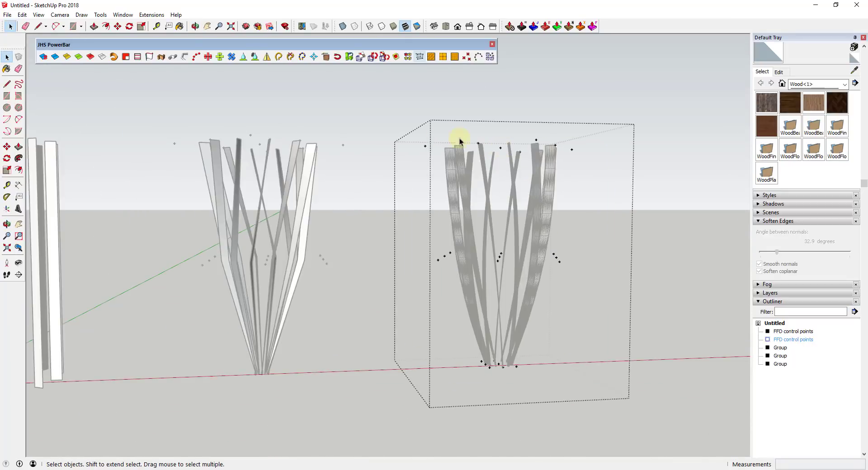
left_click_drag(387, 114, 634, 183)
middle_click_drag(502, 143, 552, 167)
key("s")
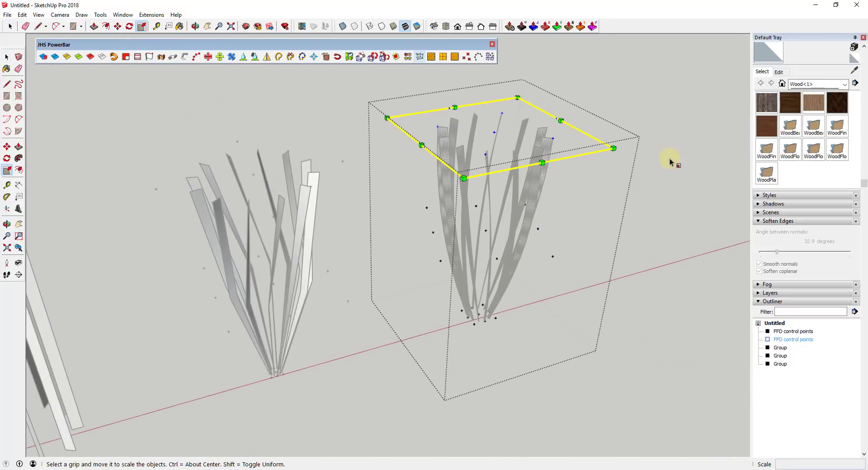
left_click_drag(614, 148, 541, 157)
middle_click_drag(541, 157, 524, 311)
key("space")
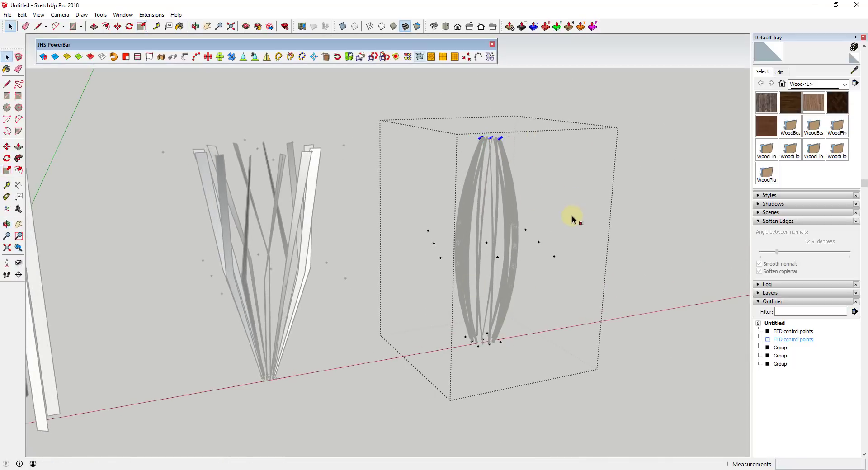
Leave the control points group and select the right-hand strand group.
left_click(574, 218)
key("Escape")
middle_click_drag(582, 225, 477, 185)
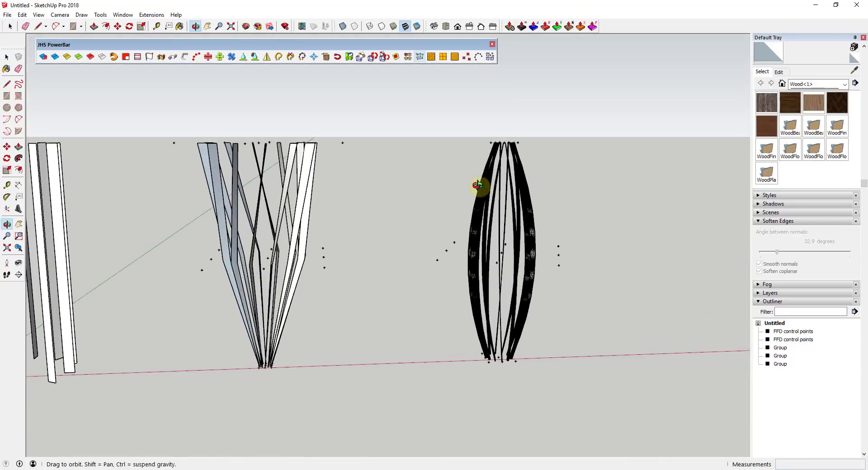
left_click(522, 217)
mouse_move(522, 217)
middle_mouse_down()
mouse_move(455, 243)
mouse_move(524, 201)
middle_mouse_up()
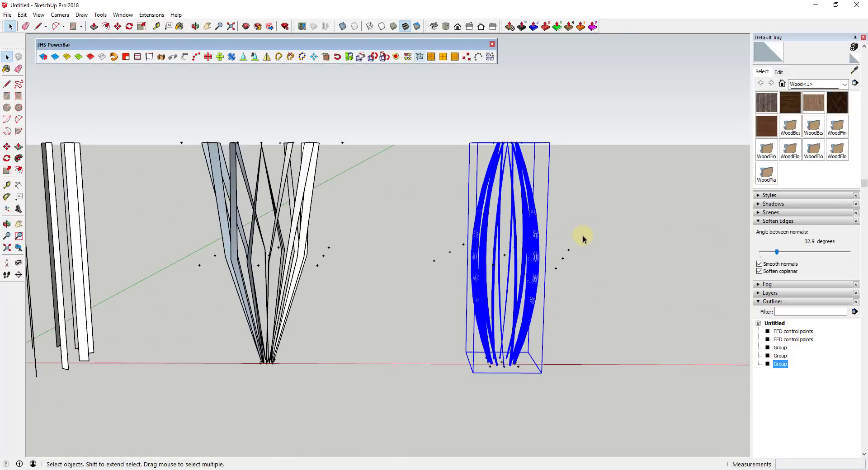
Raise the strand group's edge softening to 33.8 degrees.
left_click_drag(778, 253, 779, 256)
middle_click_drag(566, 233, 329, 221)
left_click_drag(499, 234, 552, 256)
middle_click_drag(552, 256, 556, 256)
scroll(601, 249, "up", 2)
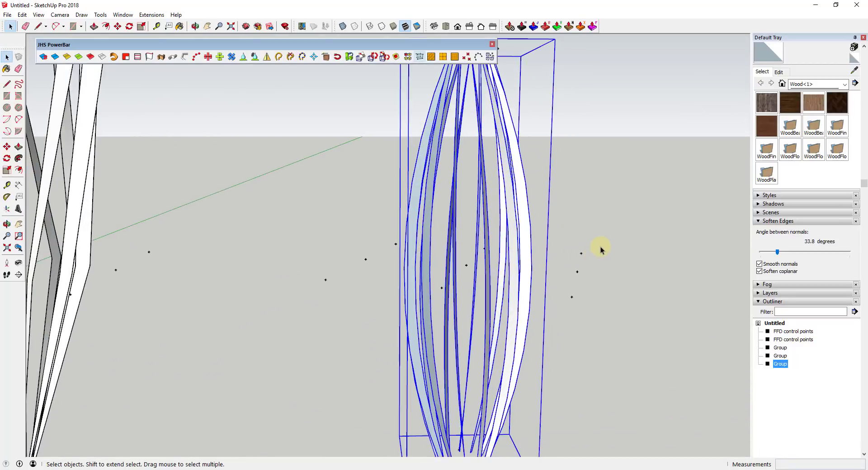
scroll(502, 203, "down", 4)
scroll(509, 194, "up", 3)
scroll(508, 196, "down", 1)
middle_click_drag(509, 195, 506, 180)
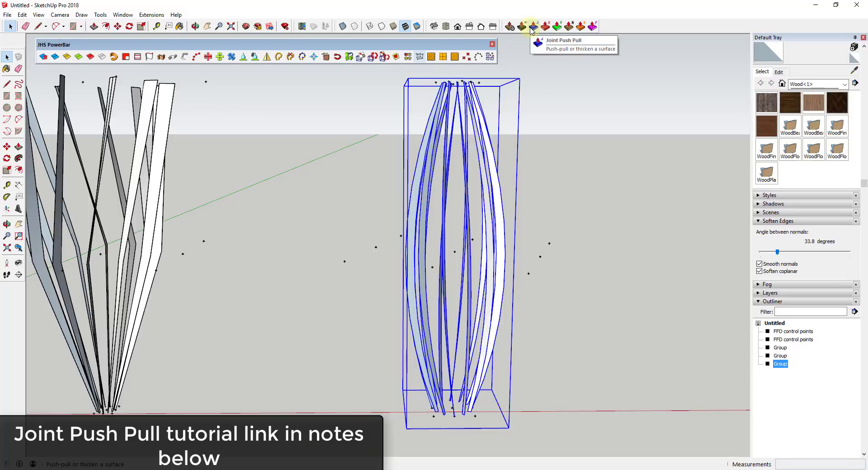
Thicken the strand faces into solid slats with Joint Push Pull at a 4" offset.
left_click(533, 27)
left_click_drag(503, 256, 502, 254)
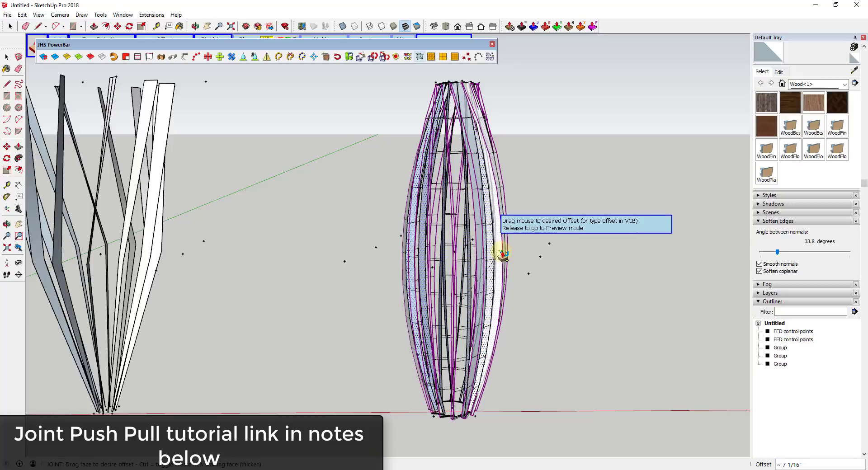
middle_click_drag(508, 252, 345, 259)
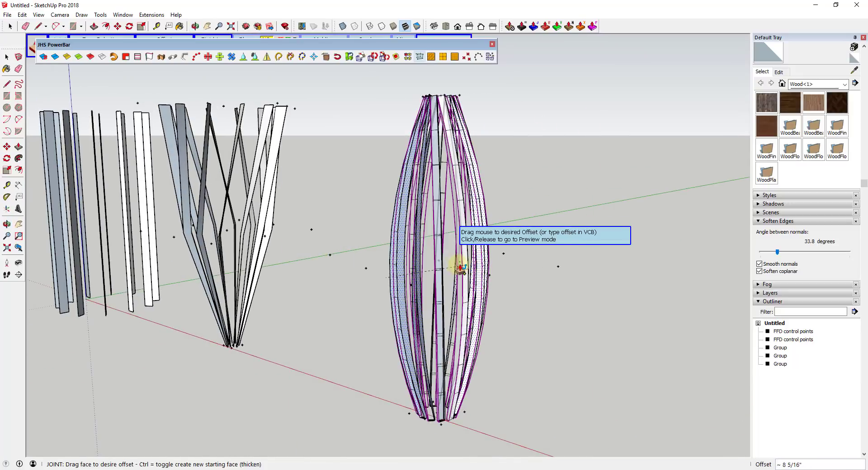
left_click_drag(455, 267, 465, 269)
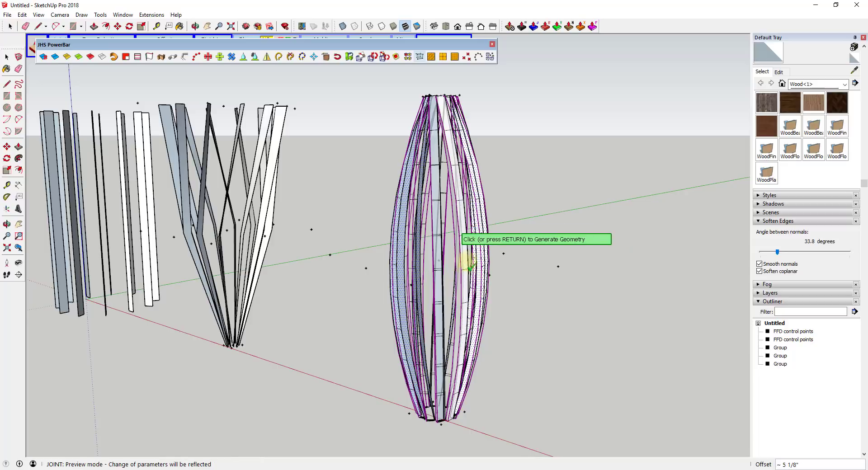
type("\"")
key("Return")
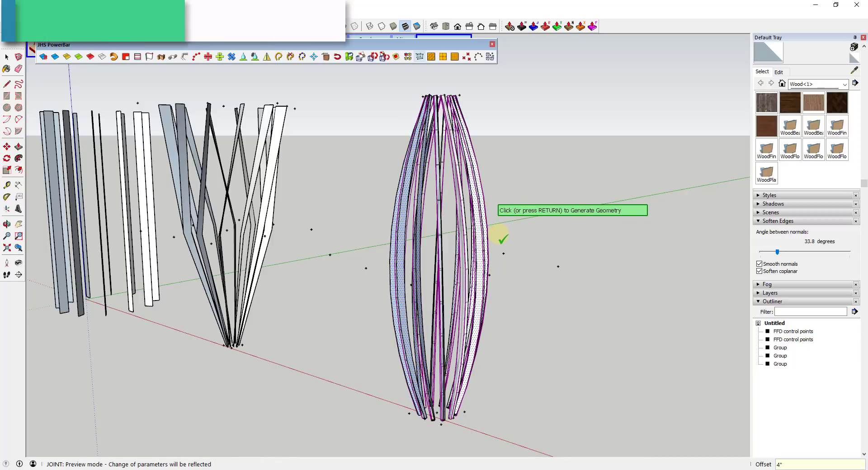
left_click(501, 237)
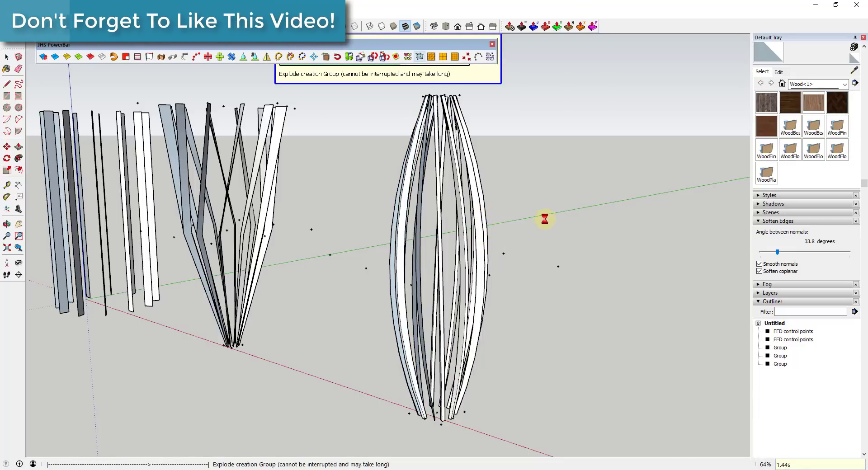
scroll(499, 234, "down", 2)
middle_click_drag(545, 242, 525, 275)
scroll(411, 229, "up", 5)
scroll(603, 188, "down", 3)
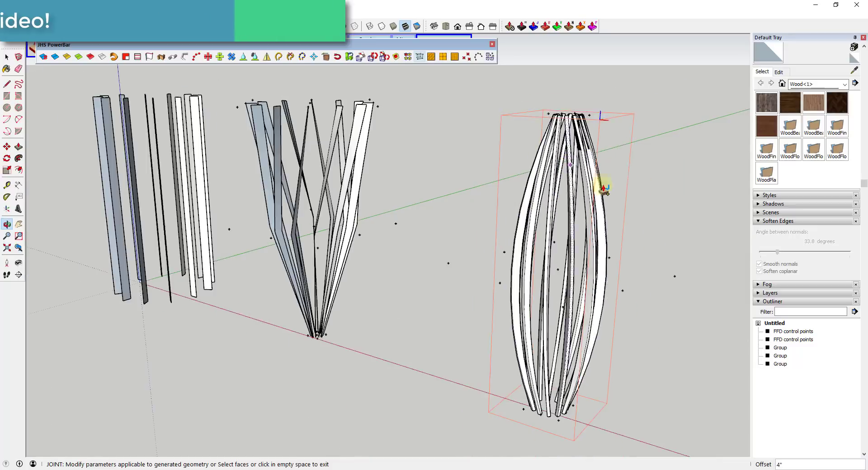
scroll(582, 116, "up", 5)
scroll(566, 114, "down", 3)
scroll(616, 244, "down", 2)
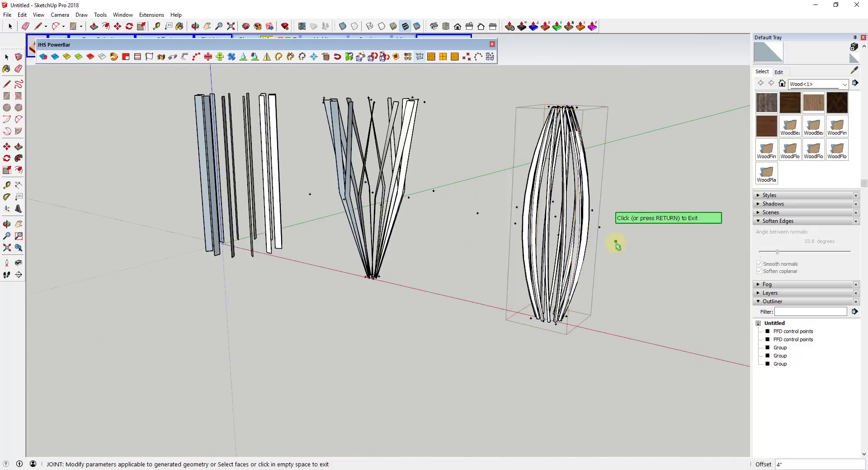
middle_click_drag(616, 244, 704, 192)
scroll(678, 190, "down", 2)
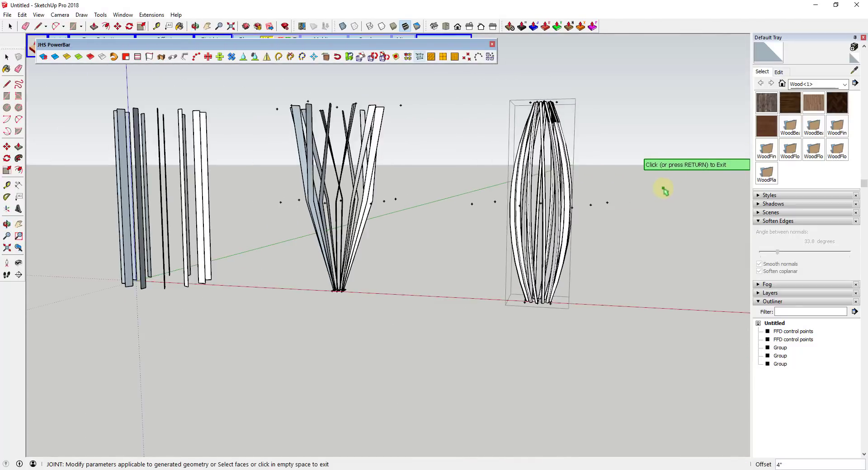
Raise the top row of FFD control points upward.
left_click(584, 205)
left_click(591, 207)
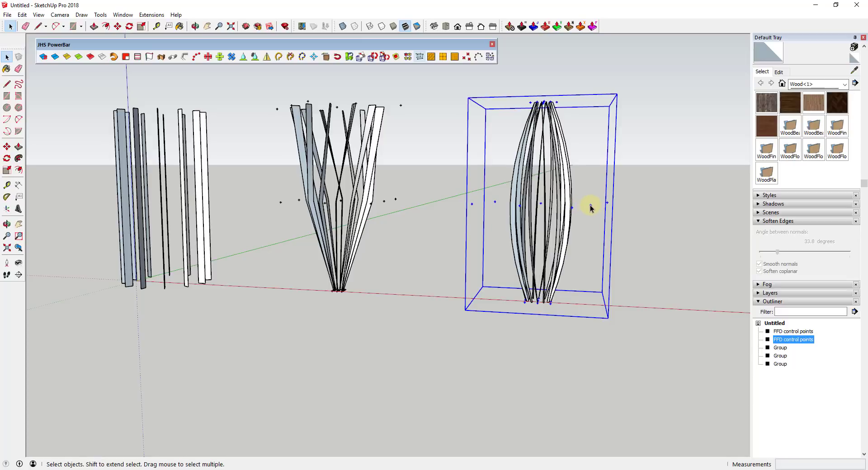
double_click(592, 207)
left_click_drag(432, 178, 647, 226)
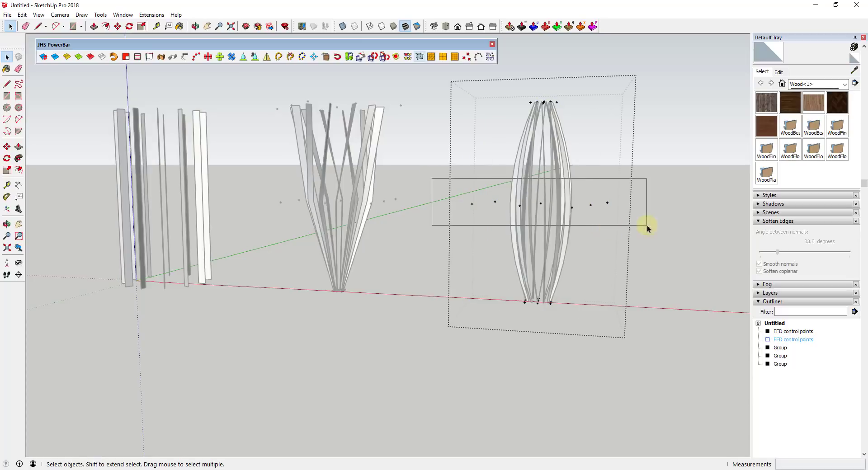
left_click_drag(435, 79, 649, 224)
scroll(498, 194, "down", 3)
scroll(532, 205, "up", 3)
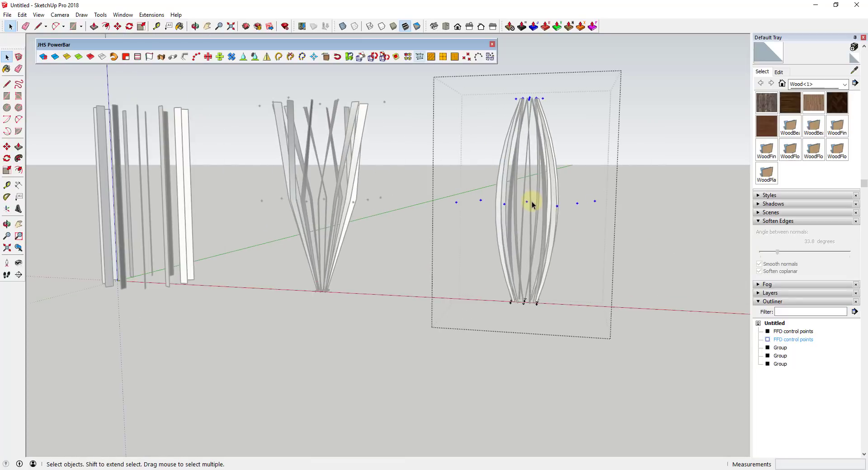
key("m")
left_click(527, 201)
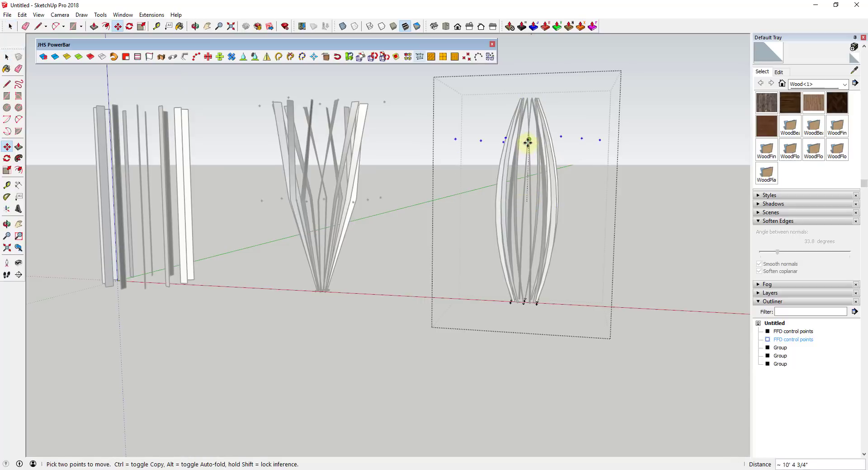
left_click(538, 157)
scroll(538, 157, "down", 3)
key("space")
left_click_drag(488, 75, 568, 112)
key("m")
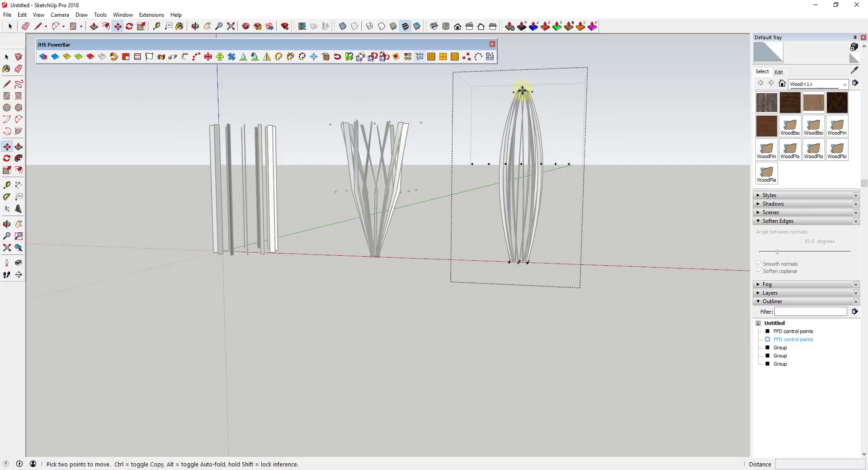
left_click(524, 68)
Tilt the middle and top control rows 23 degrees, then tilt the top row further right.
key("space")
scroll(475, 126, "down", 4)
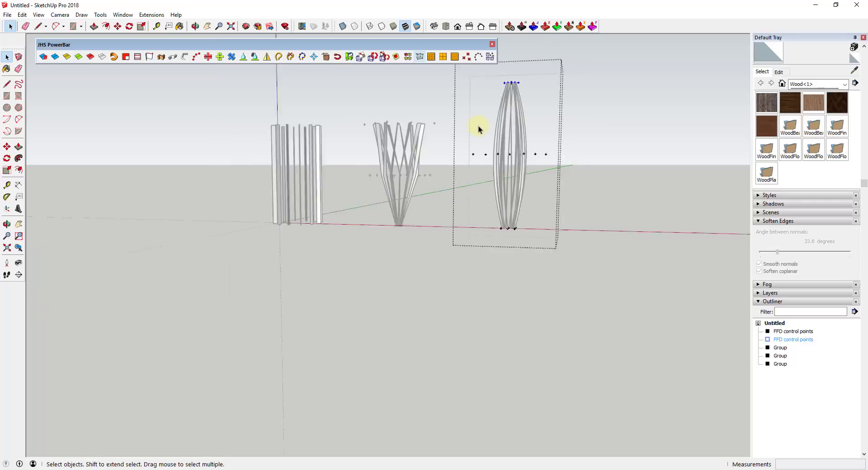
left_click_drag(460, 133, 561, 175, "shift")
key("q")
left_click(556, 219)
left_click(506, 217)
left_click(491, 192)
key("space")
left_click_drag(543, 63, 589, 96)
key("q")
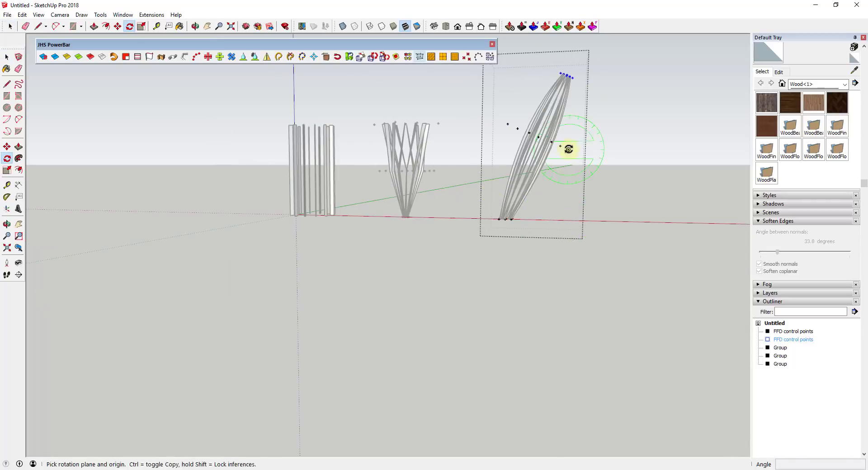
left_click(570, 151)
Shift the middle control points left to deepen the slats' arc.
key("space")
left_click_drag(588, 160, 495, 113)
middle_click_drag(539, 139, 566, 161)
key("m")
left_click(561, 160)
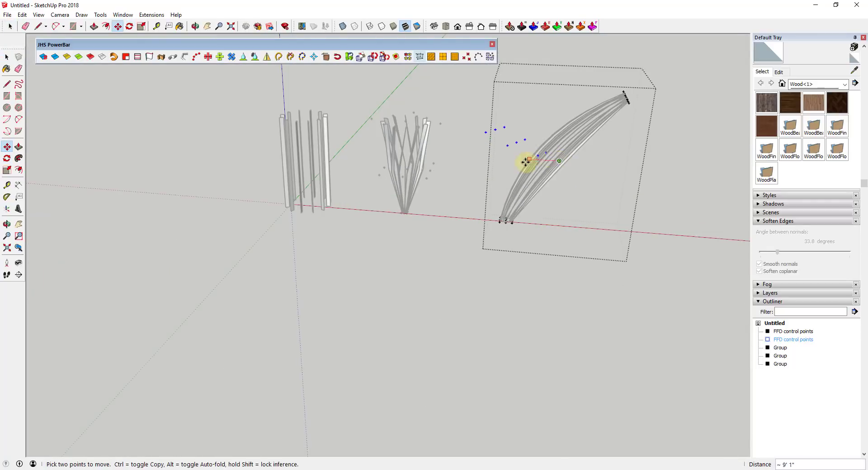
left_click(529, 160)
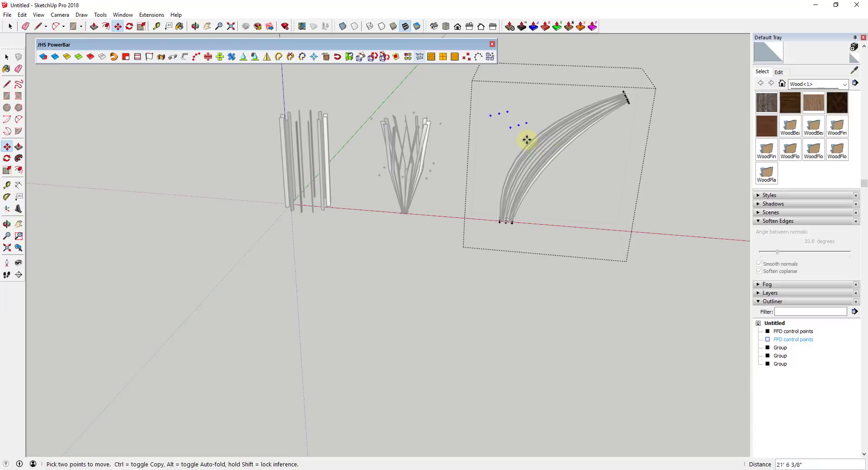
left_click(527, 140)
middle_click_drag(562, 170, 626, 171)
left_click(500, 134)
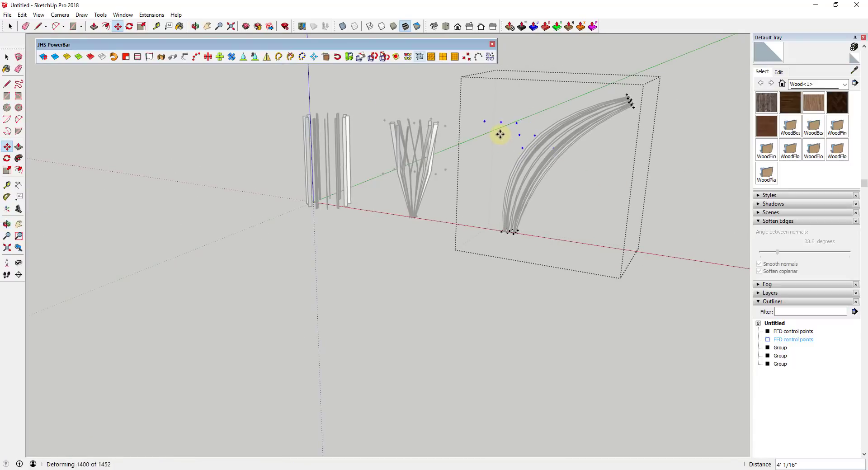
key("space")
middle_click_drag(611, 200, 614, 208)
scroll(575, 132, "up", 5)
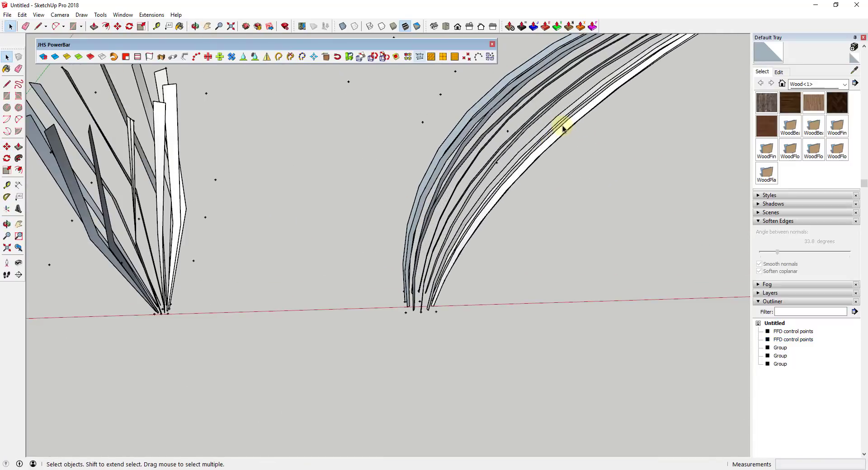
Inside the arc group, thicken all the curved slats into solid blades with Joint Push Pull.
double_click(565, 128)
left_click(571, 126)
key("ctrl+a")
scroll(569, 130, "down", 2)
left_click(534, 26)
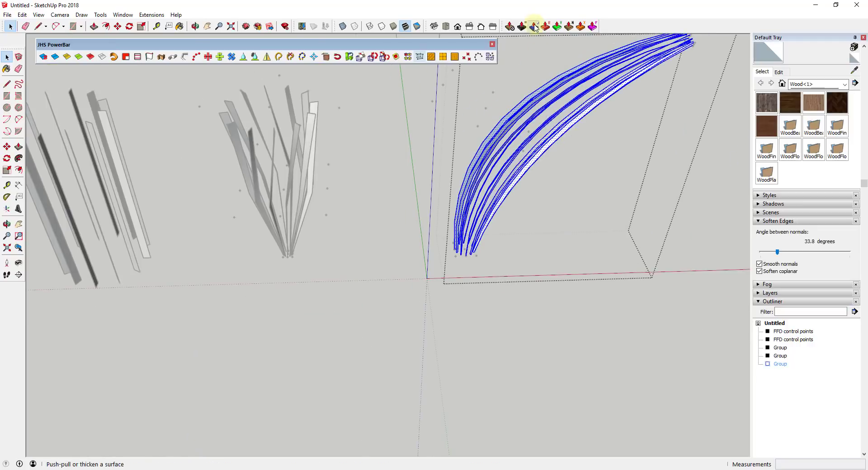
left_click(582, 108)
left_click(566, 205)
scroll(524, 153, "down", 1)
key("space")
Close the arc group and orbit out to view all three slat studies.
left_click(602, 181)
mouse_move(601, 181)
middle_mouse_down()
mouse_move(477, 246)
mouse_move(691, 205)
mouse_move(603, 167)
middle_mouse_up()
scroll(599, 187, "down", 3)
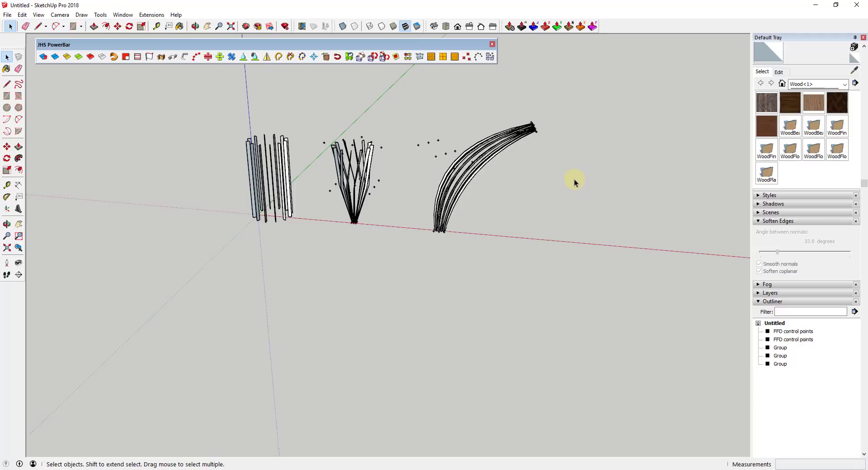
scroll(575, 182, "down", 2)
middle_click_drag(577, 199, 622, 184)
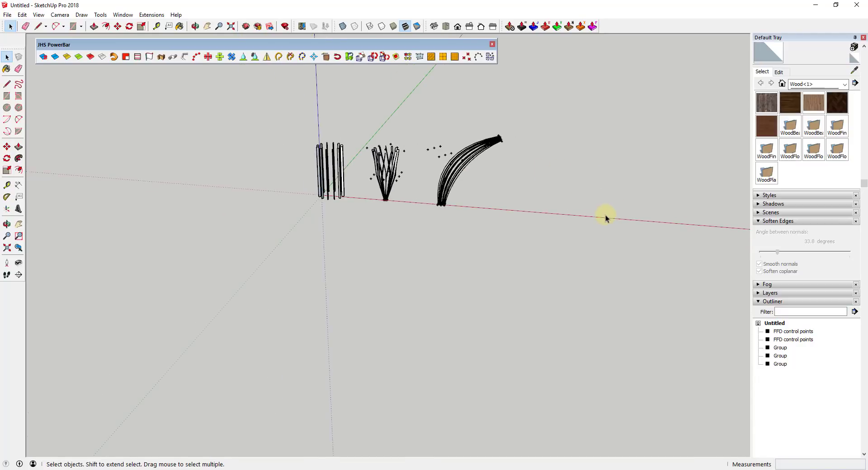
Draw an upright square panel face on the red axis beside the arc.
key("c")
key("r")
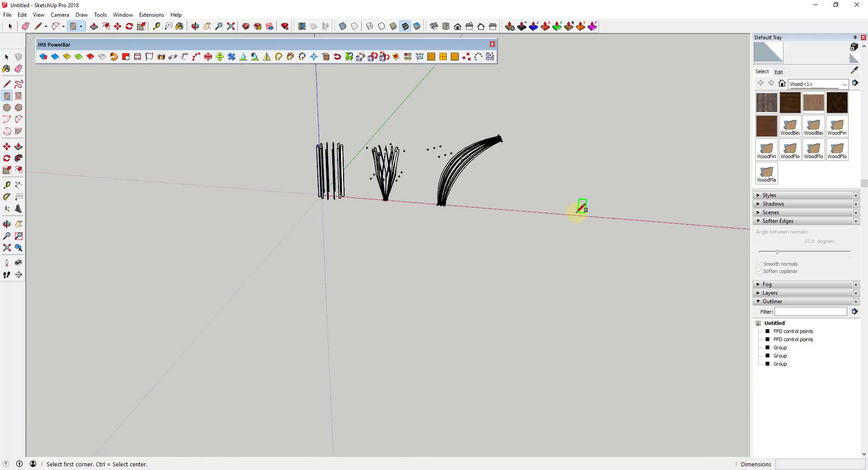
left_click(577, 213)
left_click(692, 122)
key("space")
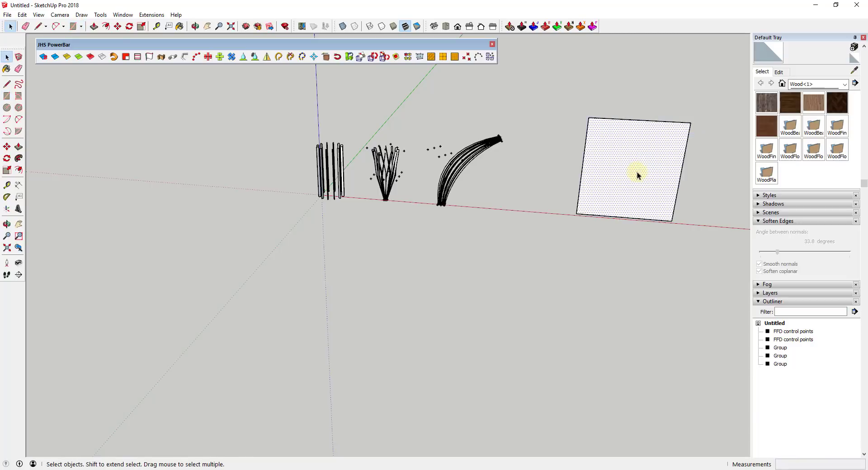
middle_click_drag(637, 172, 653, 148)
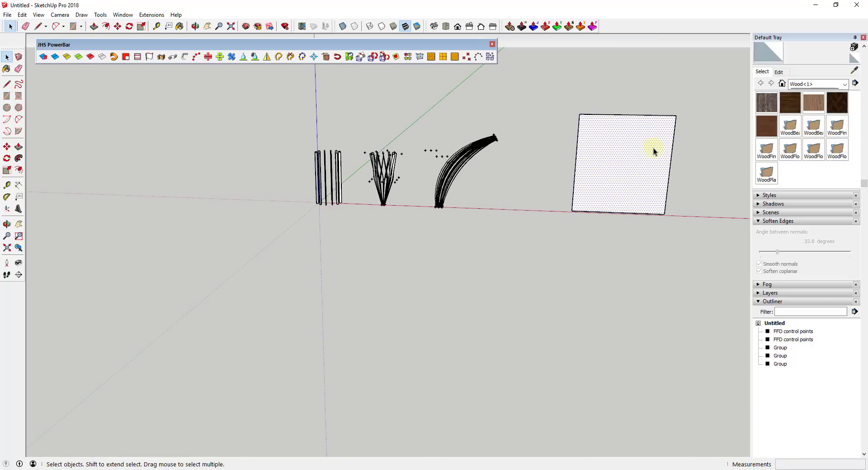
Divide the panel into a 5 by 5 rectangular grid and select it.
left_click(455, 57)
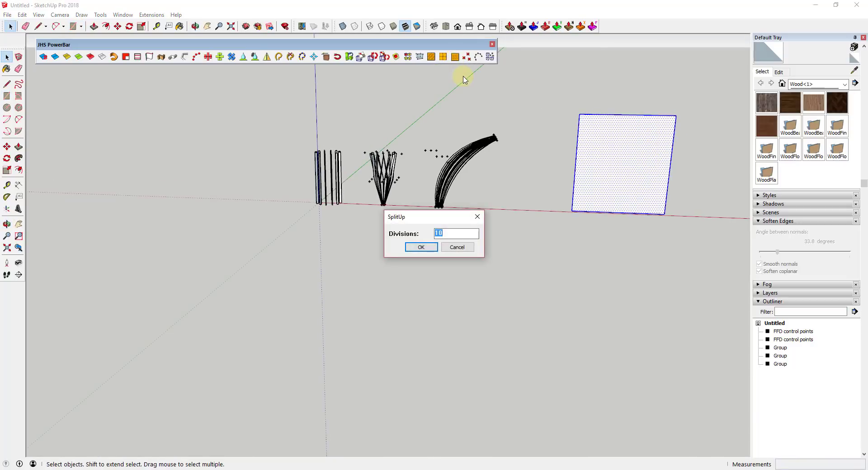
key("Return")
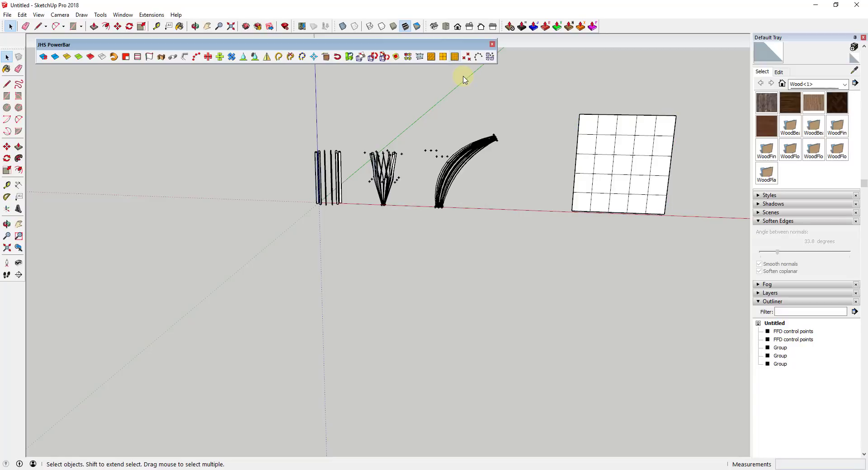
triple_click(614, 150)
Fold the first grid columns about vertical grid lines, starting with a 30-degree fold.
middle_click_drag(669, 169, 616, 196)
key("q")
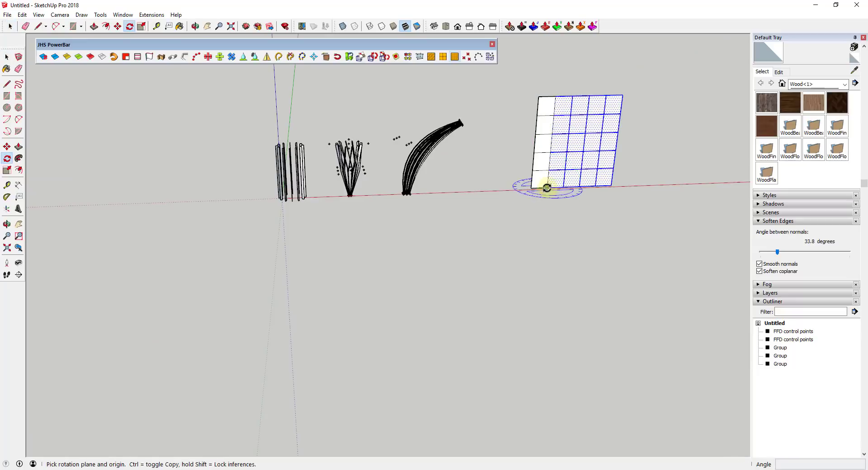
left_click(613, 185)
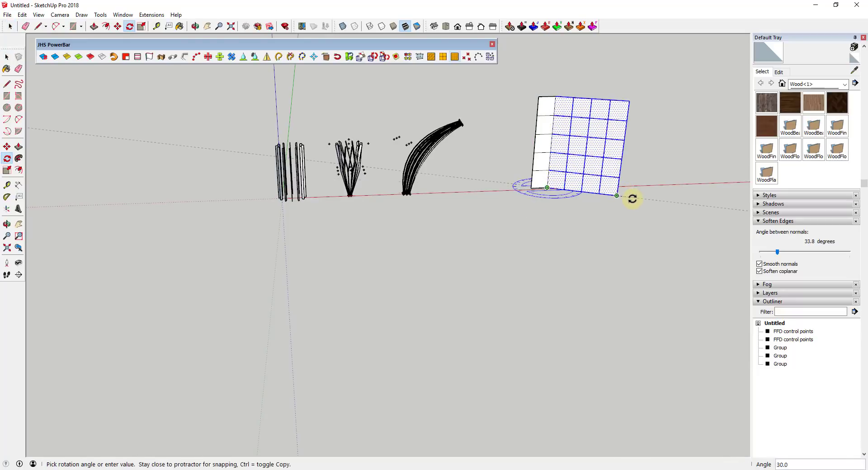
left_click(634, 197)
key("space")
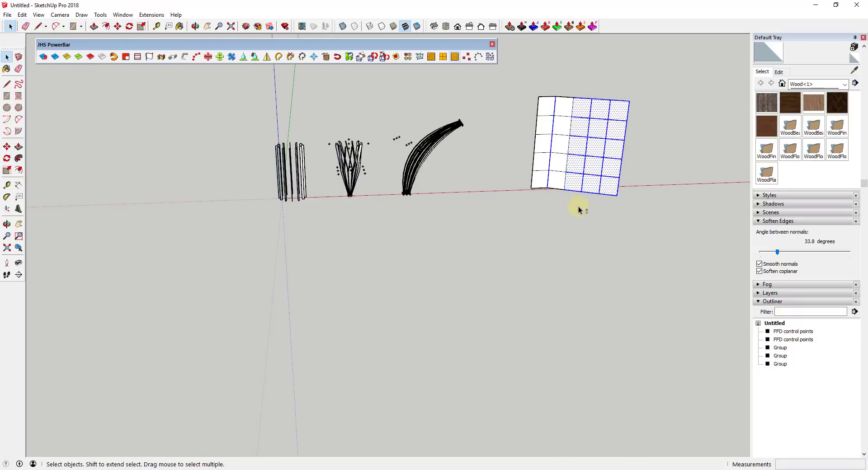
middle_click_drag(551, 142, 487, 187)
key("q")
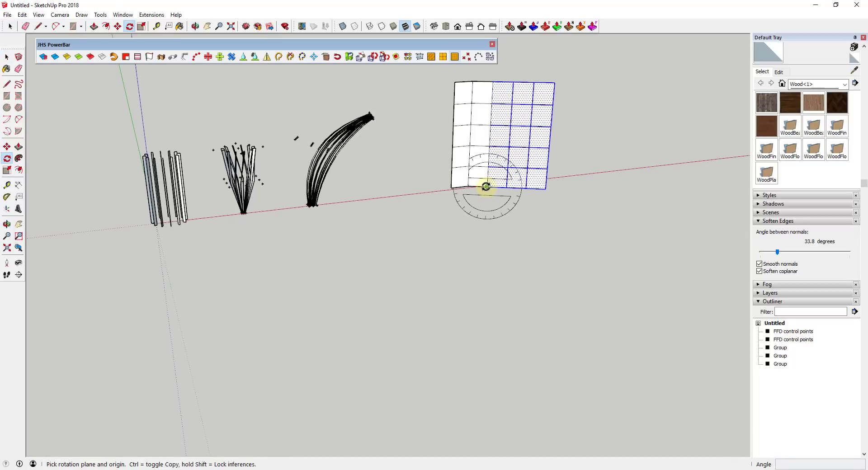
left_click(546, 190)
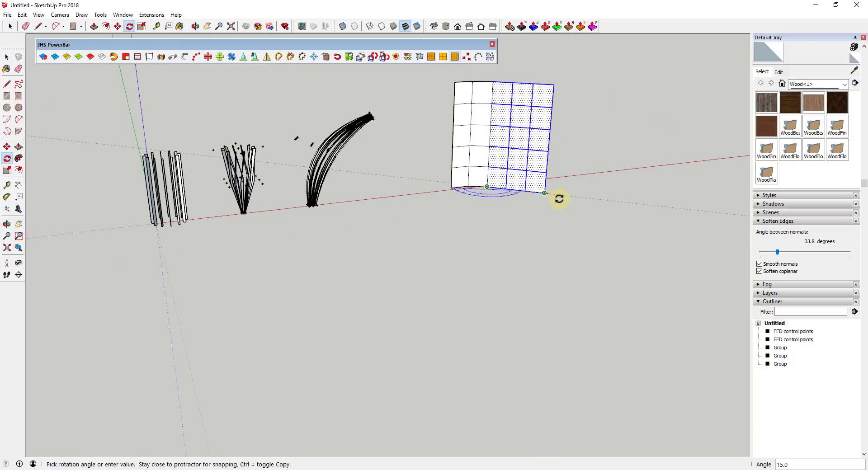
left_click(566, 203)
key("space")
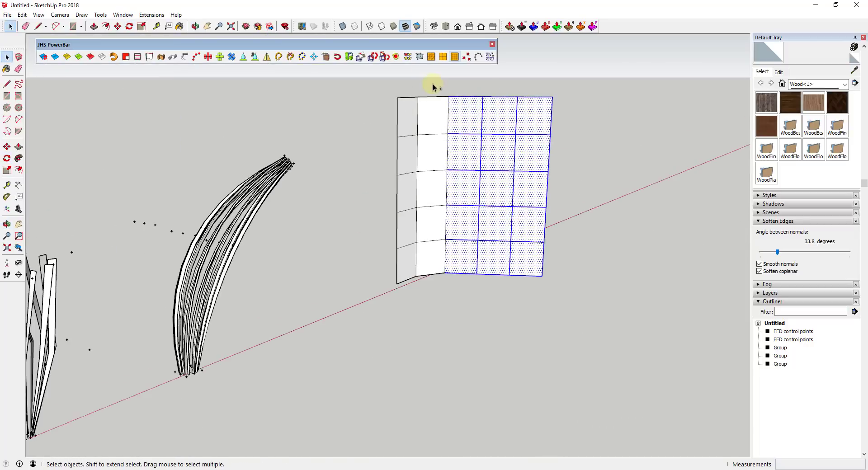
Fold the remaining columns through the rightmost one, then select the whole folded grid.
left_click_drag(435, 85, 490, 294, "shift")
key("q")
left_click(477, 274)
left_click(603, 259)
key("space")
left_click_drag(468, 79, 522, 301, "shift")
scroll(522, 300, "up", 2)
key("q")
left_click(504, 272)
key("space")
middle_click_drag(453, 131, 379, 114)
scroll(399, 194, "down", 4)
left_click_drag(379, 114, 569, 347)
Make the folded grid a group.
right_click(467, 178)
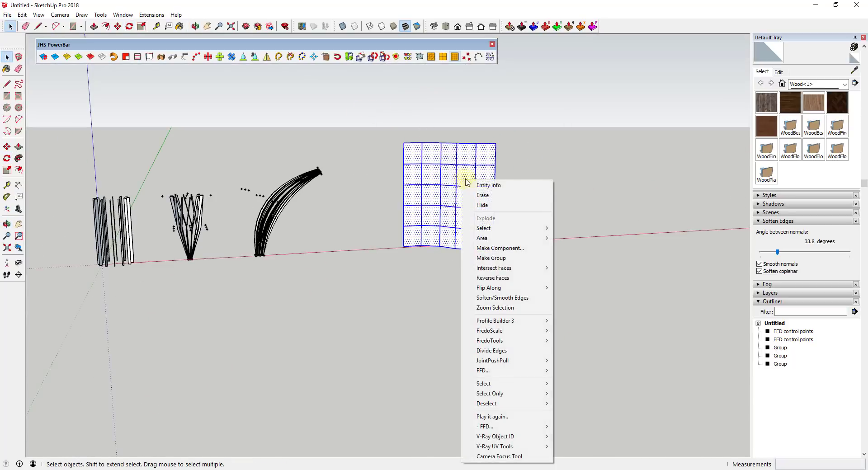
left_click(491, 256)
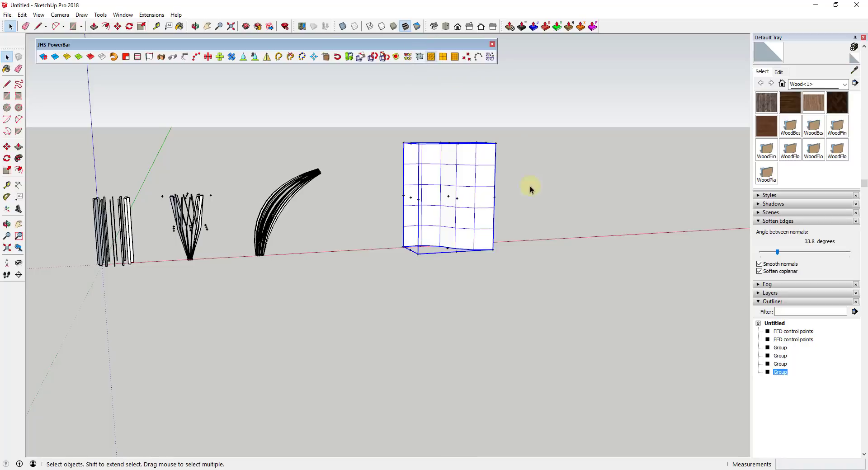
middle_click_drag(530, 189, 418, 207)
Open the panel's FFD lattice and move control points to bend the mesh.
double_click(420, 204)
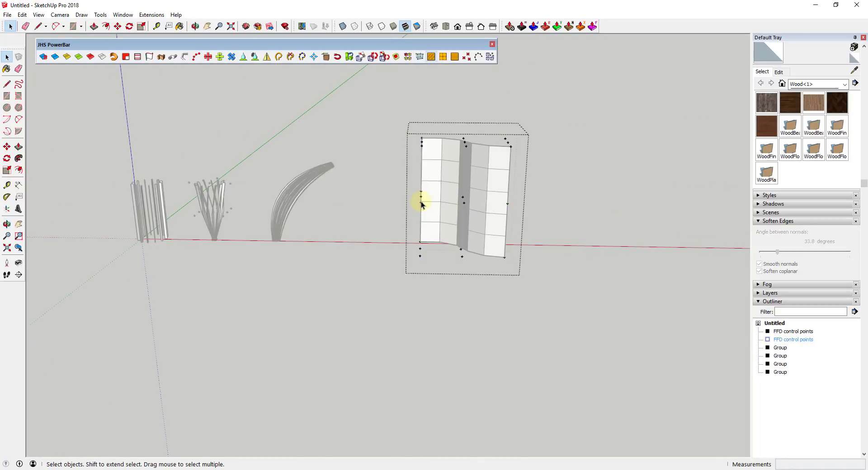
left_click_drag(496, 222, 517, 228)
middle_click_drag(516, 227, 437, 210)
key("m")
left_click(437, 197)
left_click(401, 218)
key("space")
Rotate the top row of control points to twist the panel, then close the lattice.
left_click_drag(400, 123, 538, 187)
middle_click_drag(539, 187, 479, 166)
key("q")
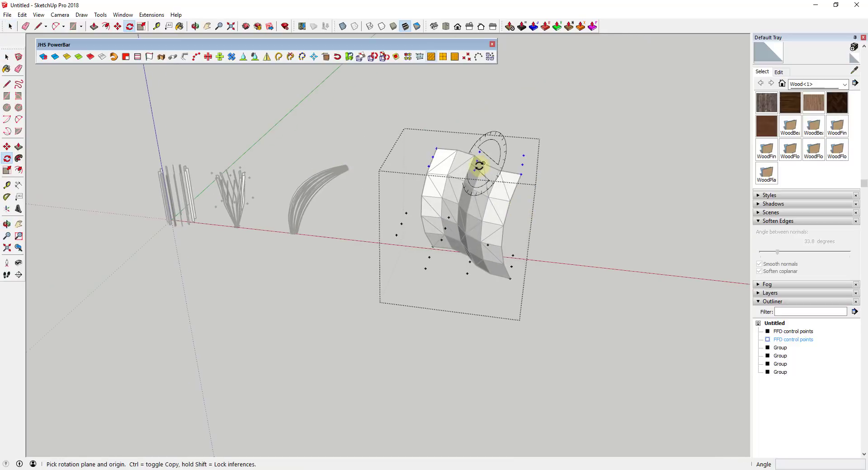
left_click(477, 160)
left_click(527, 166)
left_click(521, 183)
middle_click_drag(521, 183, 434, 181)
key("space")
left_click(465, 209)
middle_click_drag(466, 210, 566, 199)
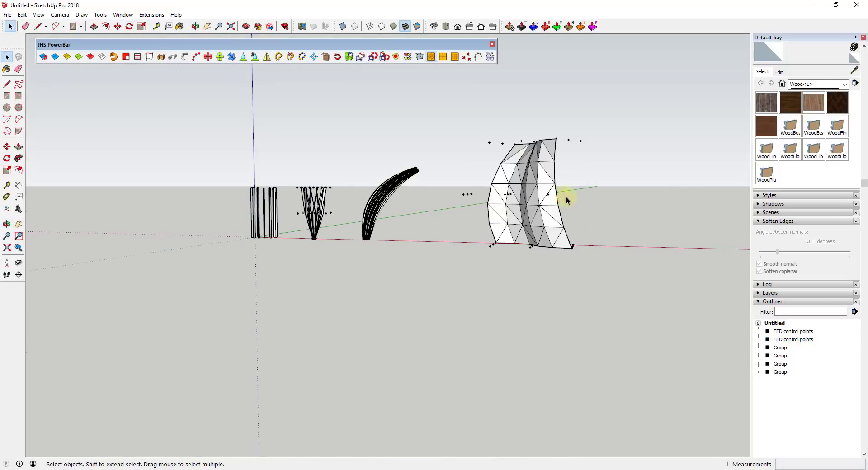
left_click(540, 183)
scroll(442, 67, "up", 2)
scroll(527, 40, "up", 1)
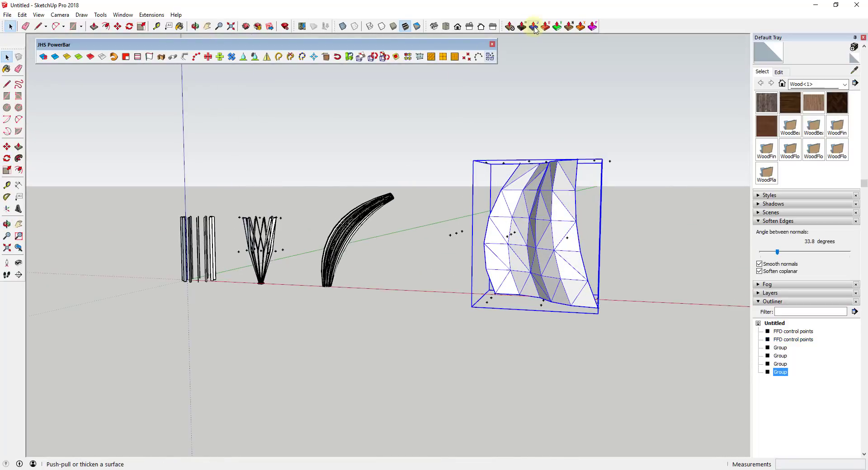
Thicken the twisted panel by 1' with Joint Push Pull and soften its edges at 37.4°.
left_click(535, 26)
left_click(563, 239)
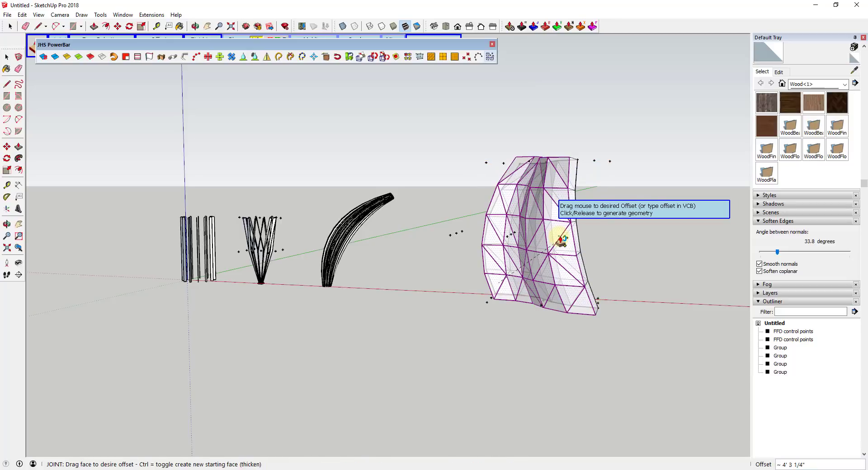
type("1'")
key("Return")
mouse_move(562, 240)
middle_mouse_down()
mouse_move(500, 238)
mouse_move(562, 240)
middle_mouse_up()
key("space")
left_click(550, 235)
left_click_drag(777, 253, 779, 252)
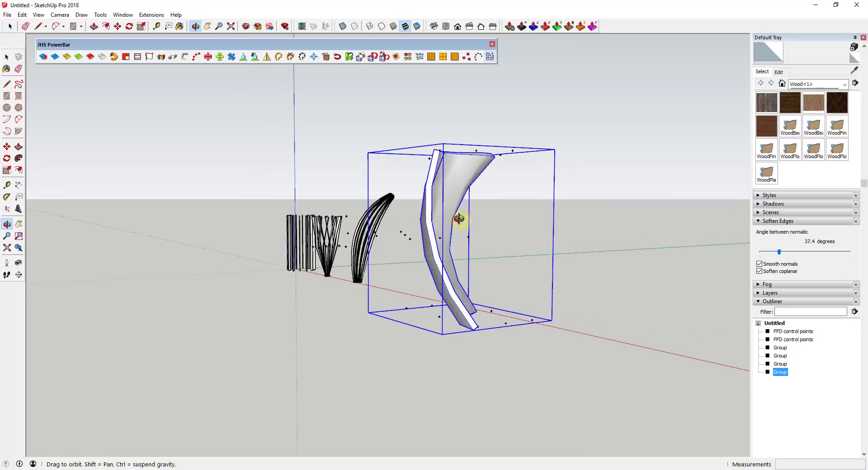